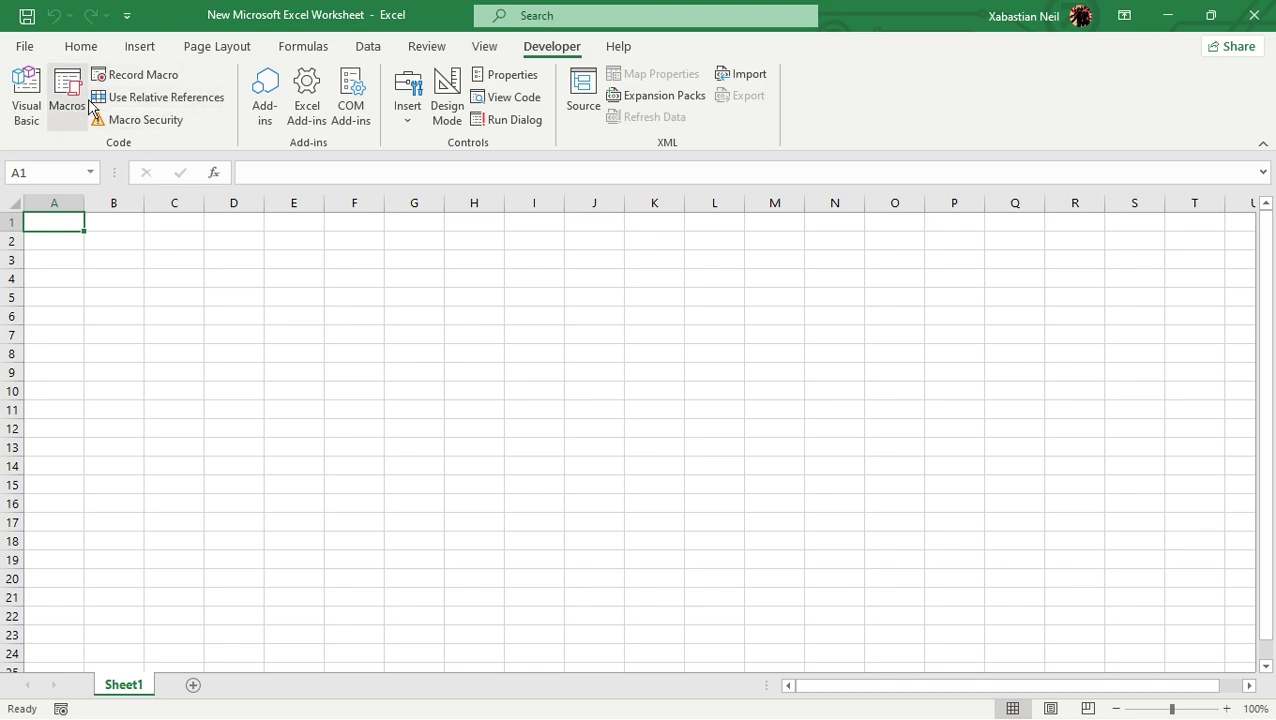
- With relative references on, erase a stray 'there' in C4 and type Goat into C8
{"action": "left_click", "coordinate": [158, 97]}
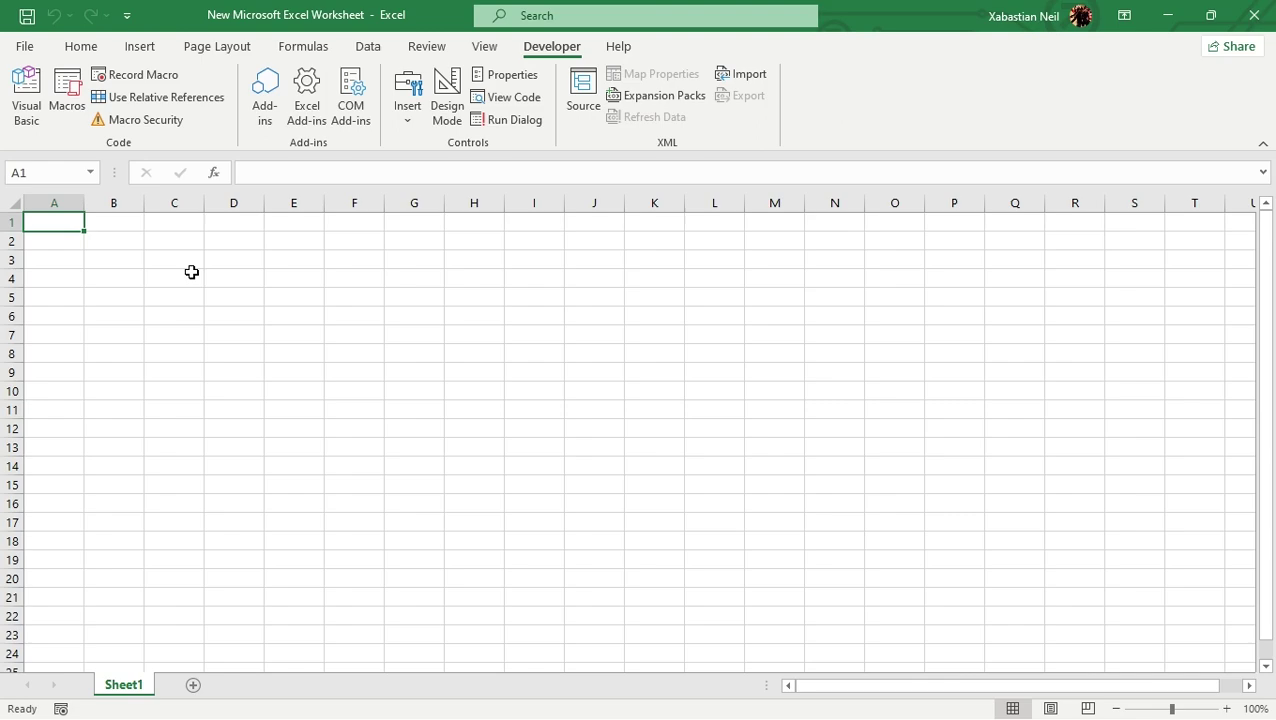
{"action": "left_click", "coordinate": [191, 272]}
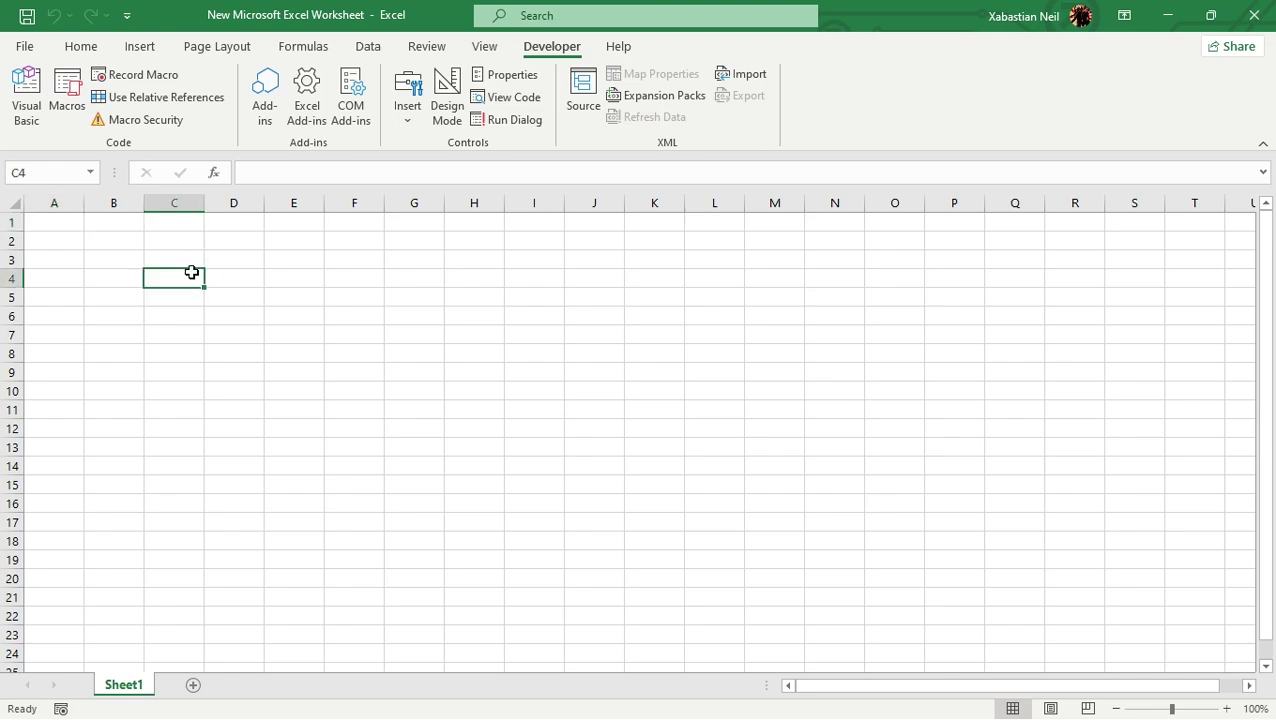
{"action": "type", "text": "there"}
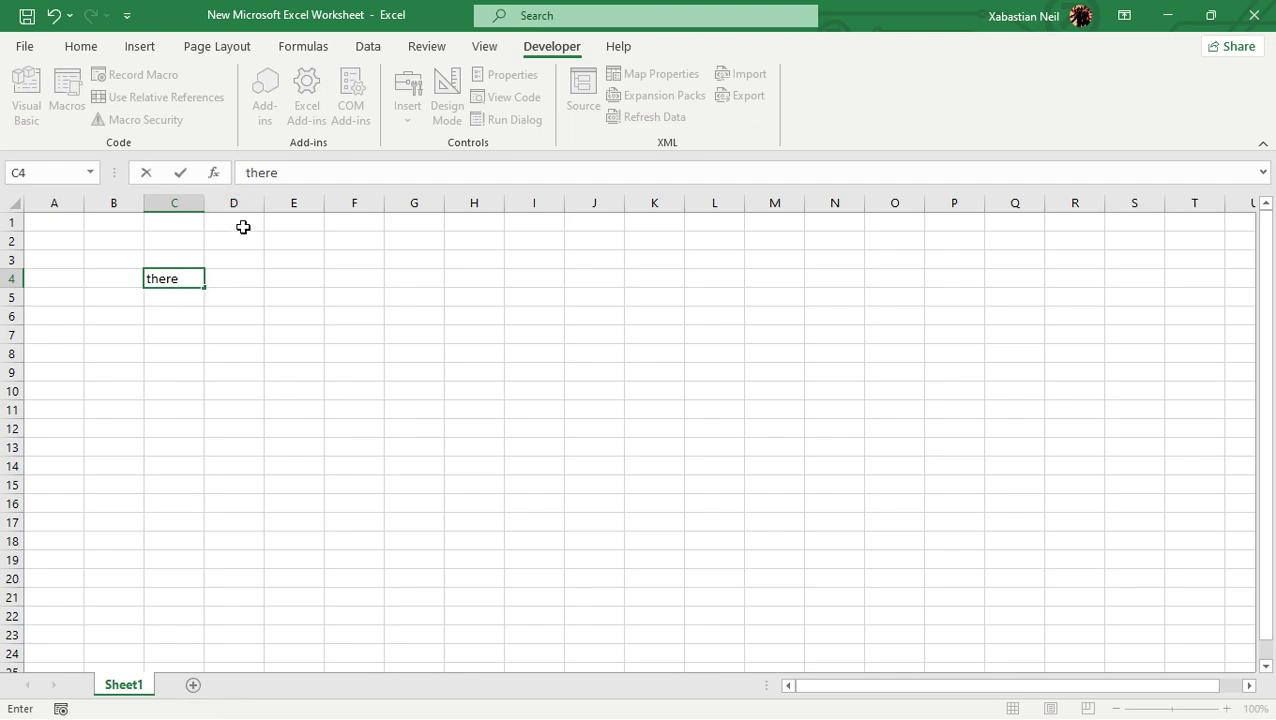
{"action": "key", "text": "BackSpace"}
{"action": "key", "text": "BackSpace"}
{"action": "key", "text": "BackSpace"}
{"action": "key", "text": "BackSpace"}
{"action": "key", "text": "BackSpace"}
{"action": "left_click", "coordinate": [171, 354]}
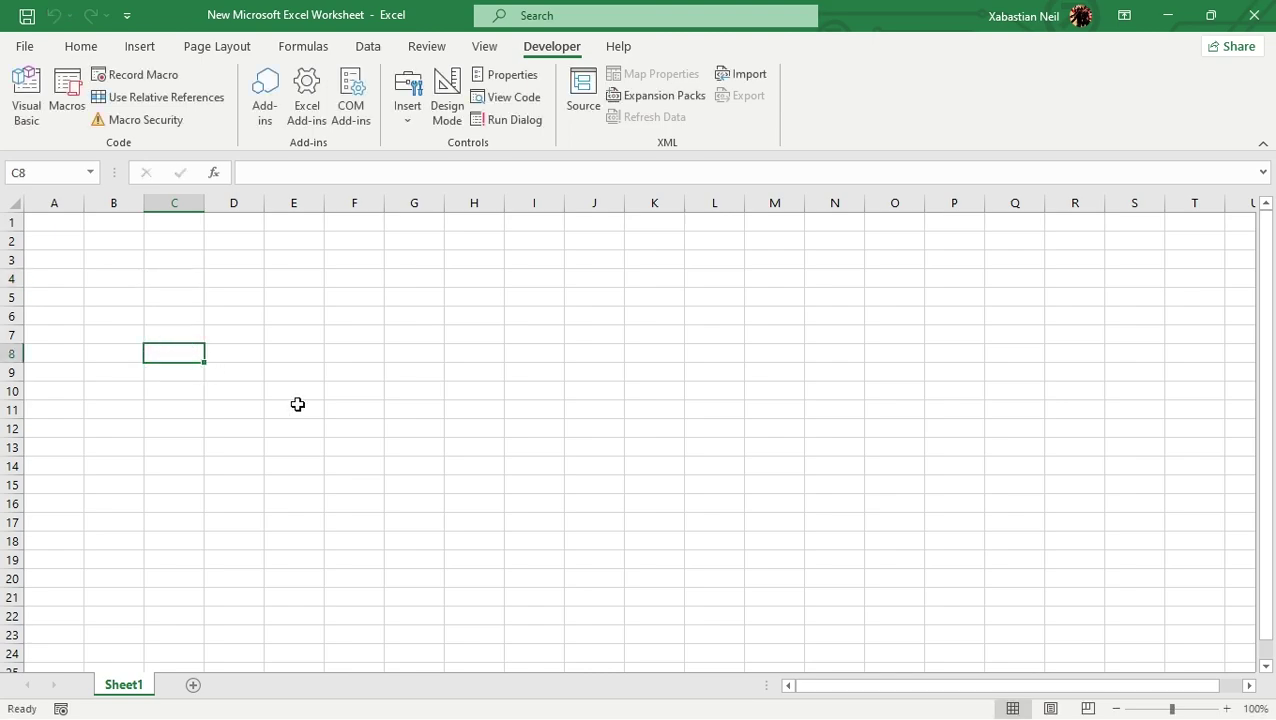
{"action": "type", "text": "Goat"}
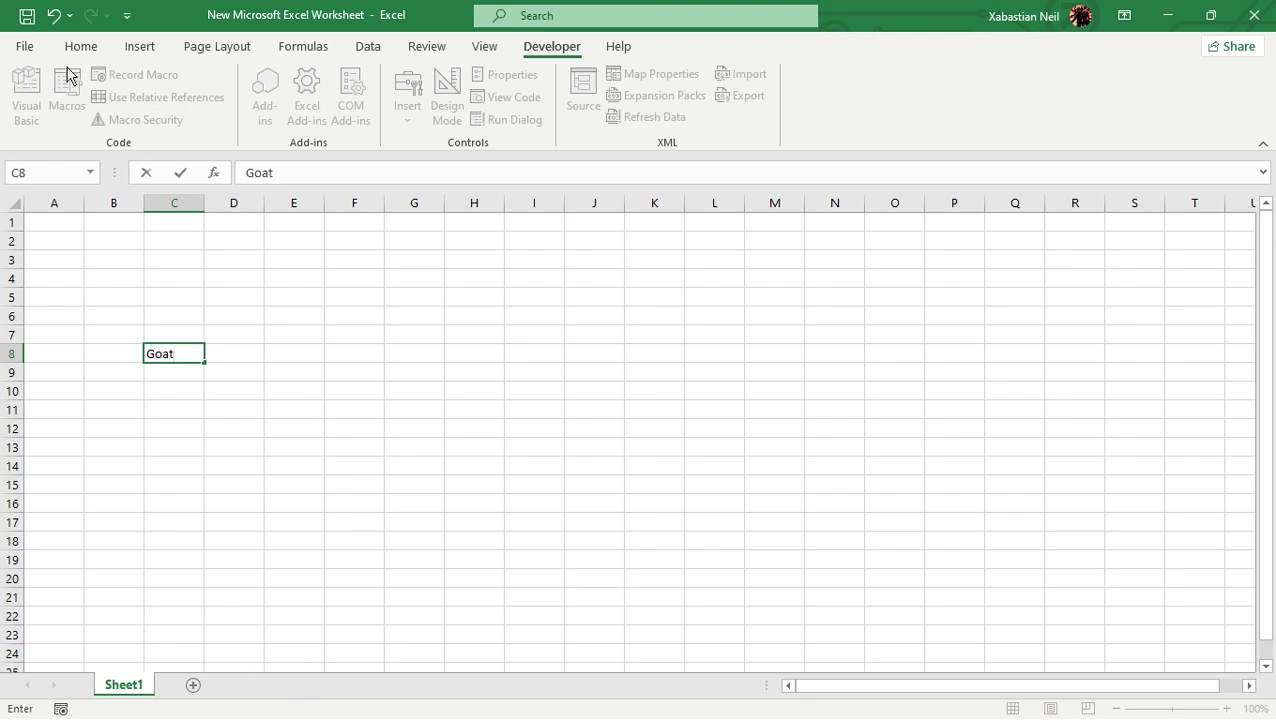
- Commit Goat in C8 and make it centred, outside-bordered, bold, double-underlined and italic
{"action": "left_click", "coordinate": [90, 47]}
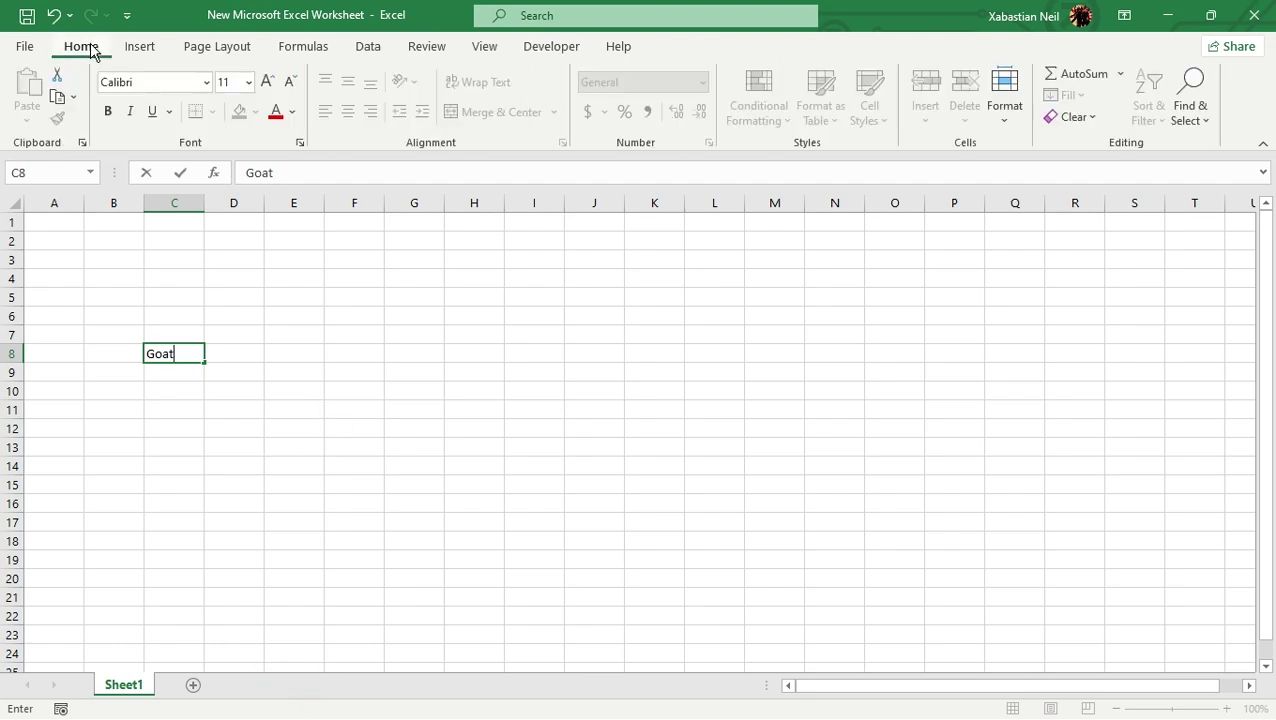
{"action": "left_click", "coordinate": [188, 356]}
{"action": "key", "text": "Return"}
{"action": "left_click", "coordinate": [188, 356]}
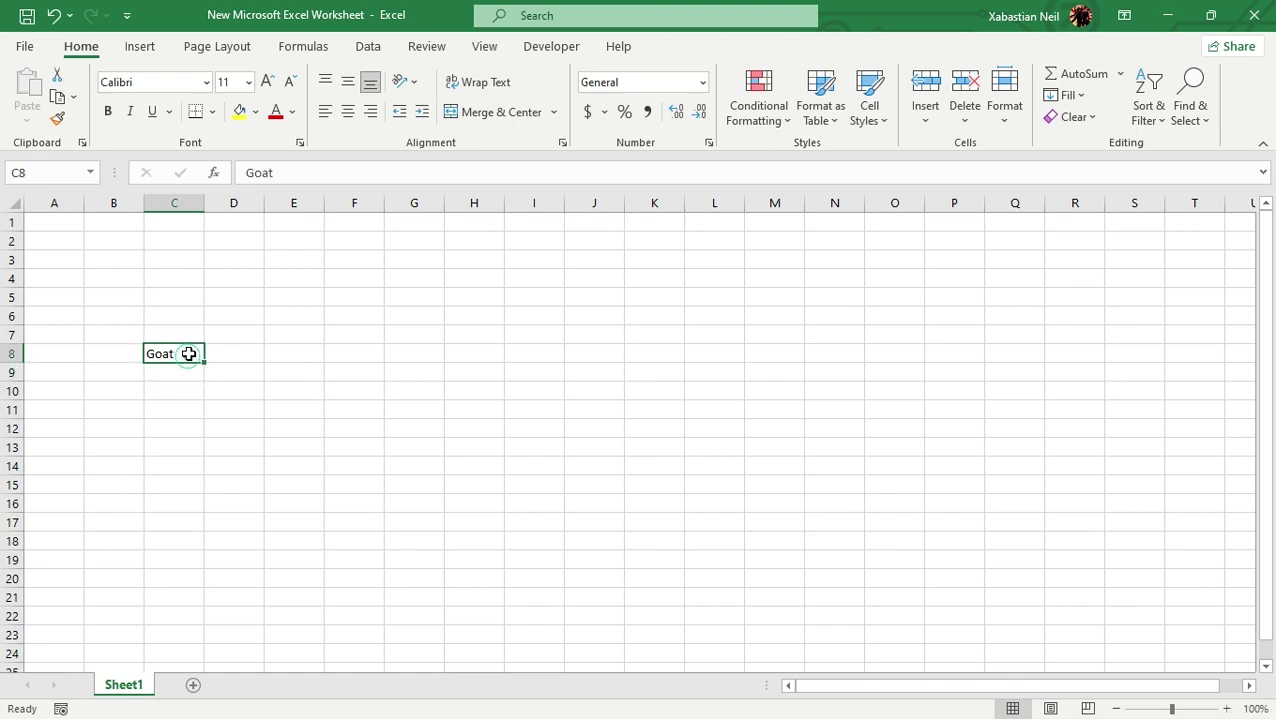
{"action": "left_click", "coordinate": [348, 113]}
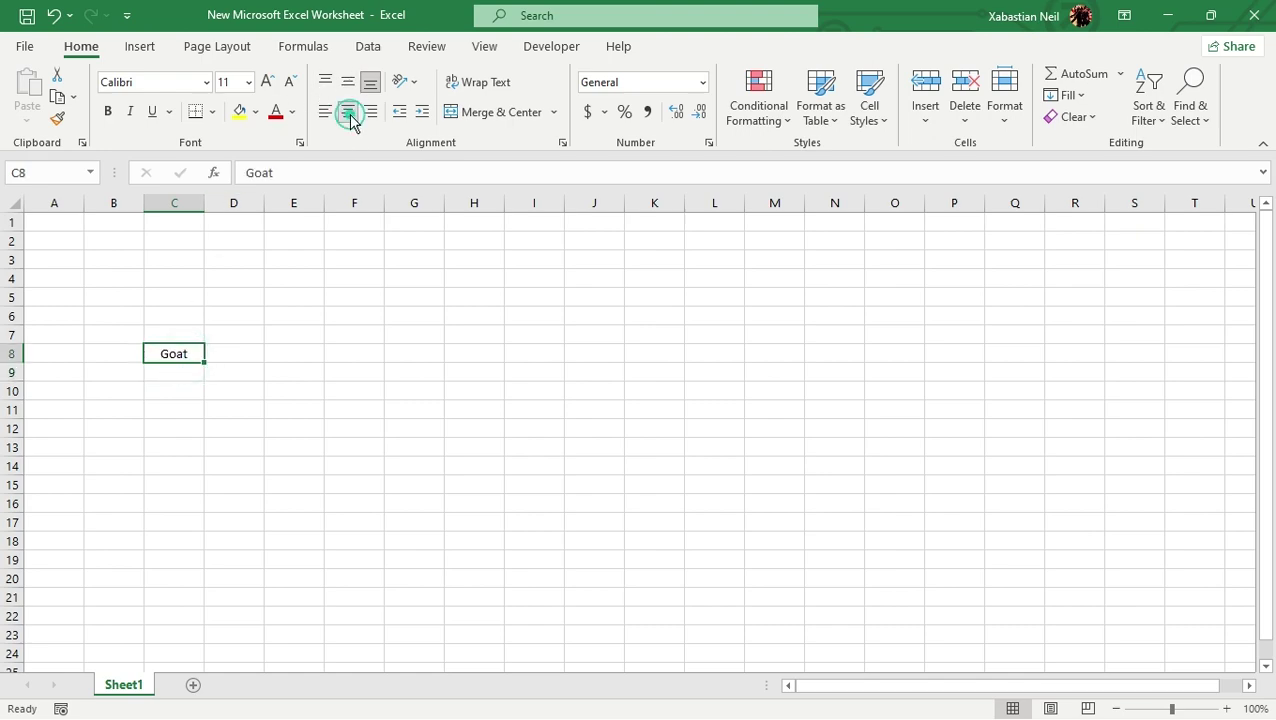
{"action": "left_click", "coordinate": [212, 112]}
{"action": "left_click", "coordinate": [262, 328]}
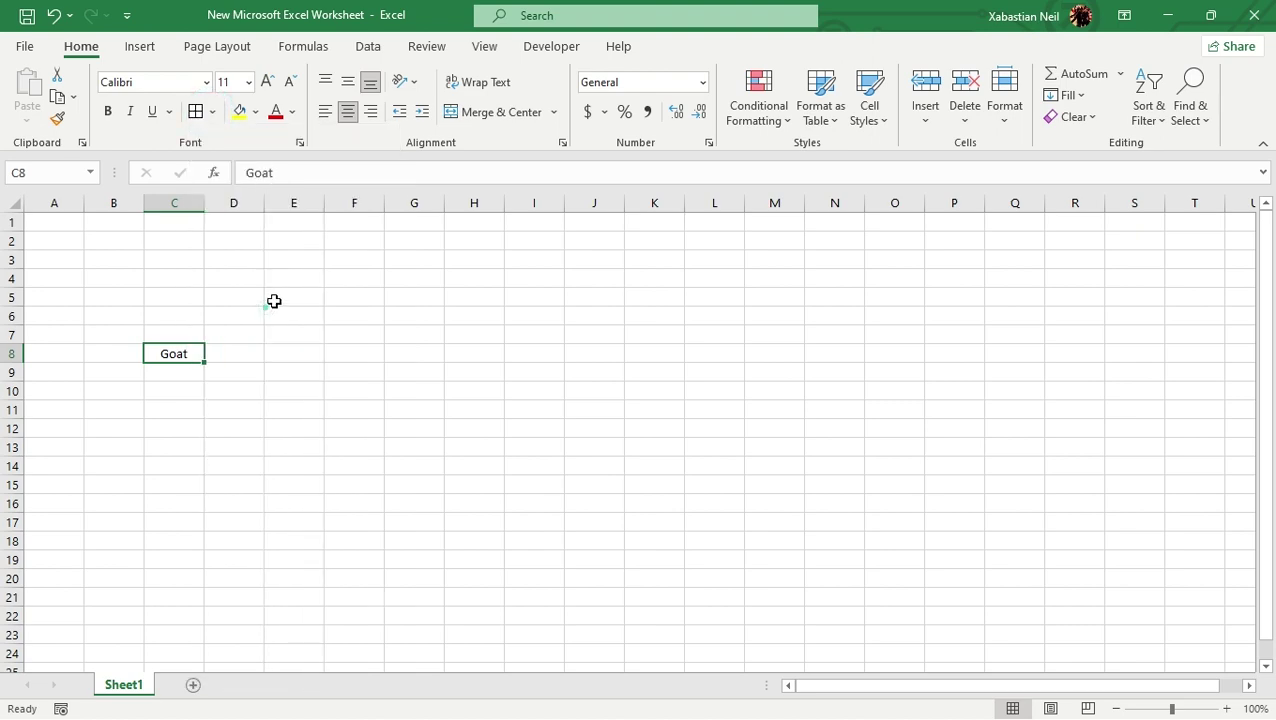
{"action": "left_click", "coordinate": [108, 112]}
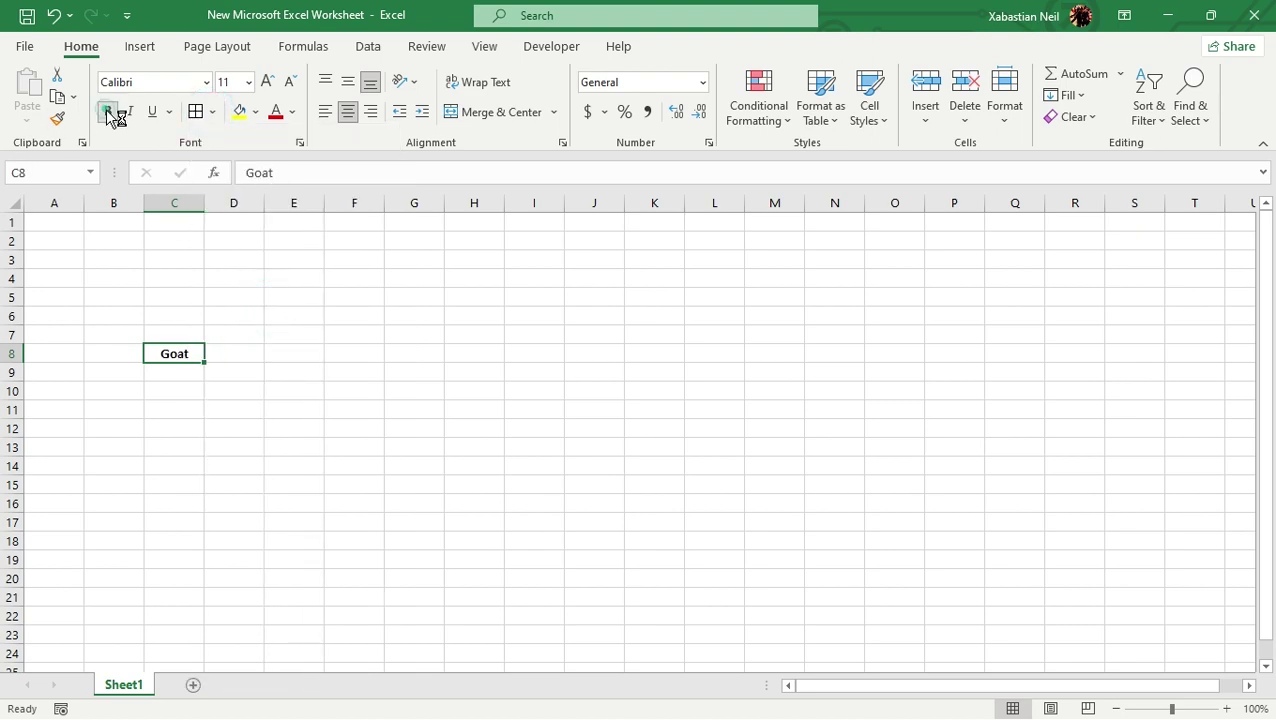
{"action": "left_click", "coordinate": [169, 112]}
{"action": "left_click", "coordinate": [238, 168]}
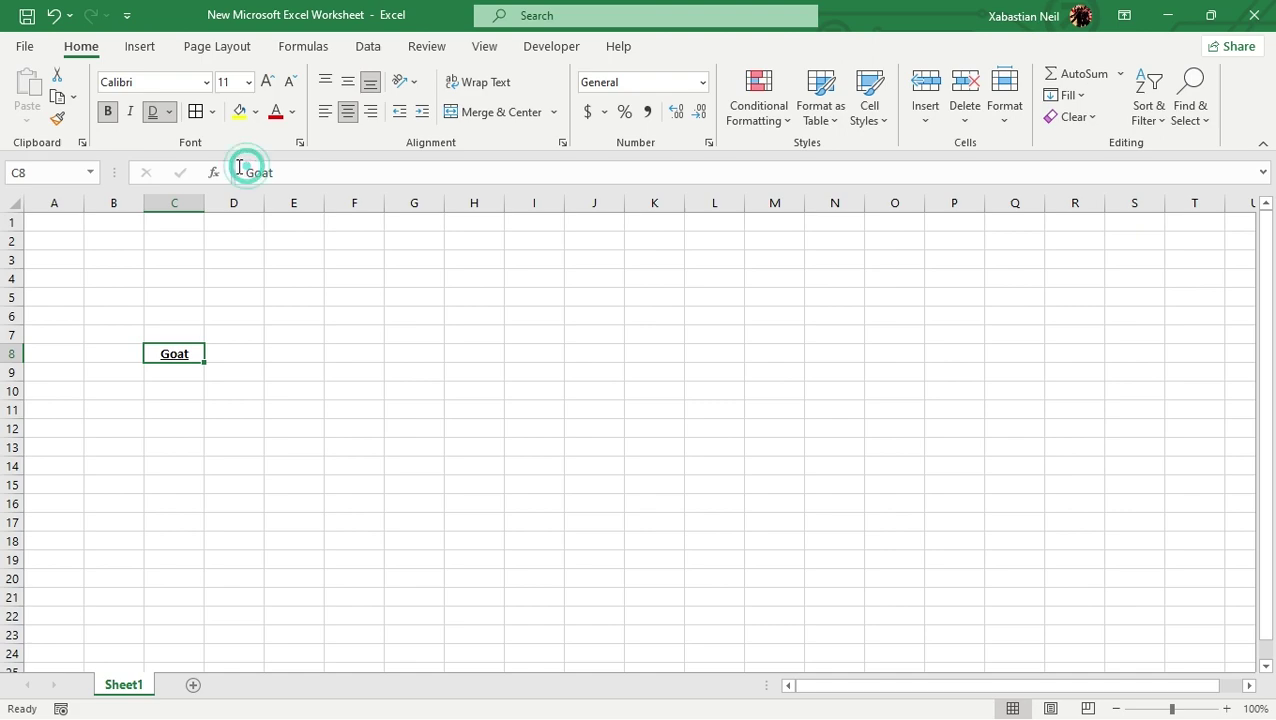
{"action": "left_click", "coordinate": [130, 112]}
- Set Goat's font size to 36 and autofit column C to fit it
{"action": "left_click", "coordinate": [236, 392]}
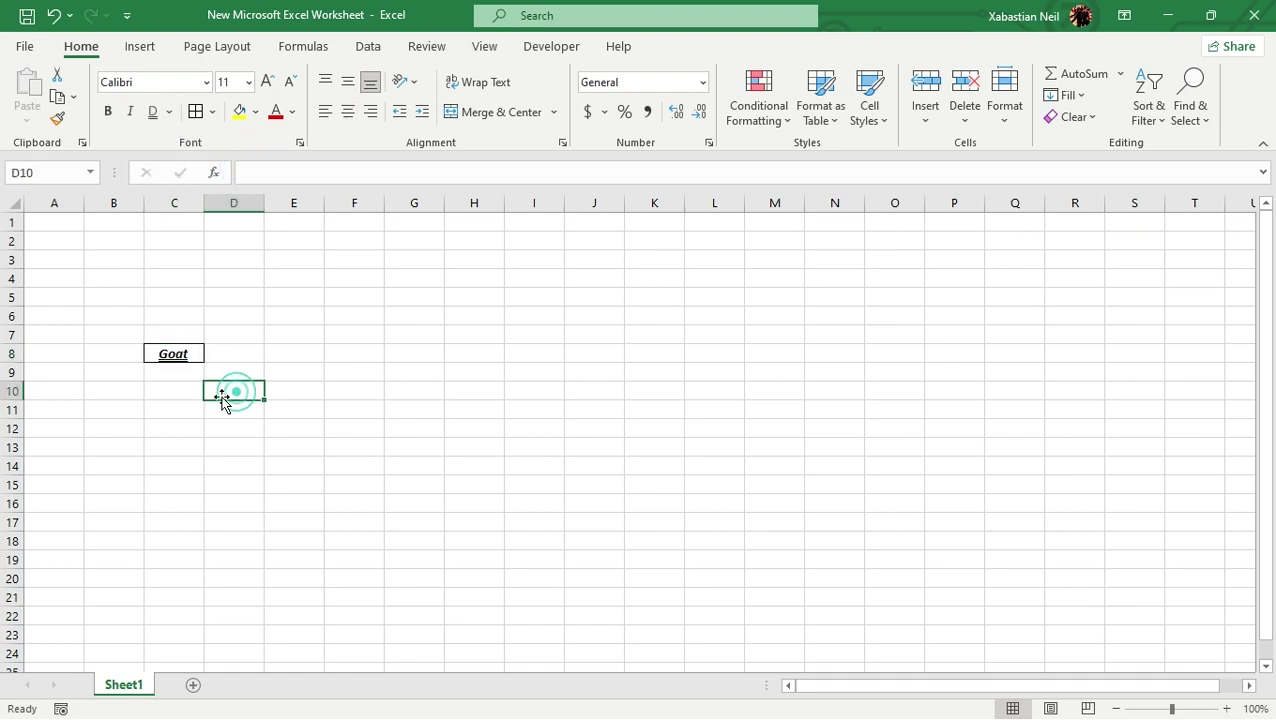
{"action": "left_click", "coordinate": [188, 379]}
{"action": "left_click", "coordinate": [186, 355]}
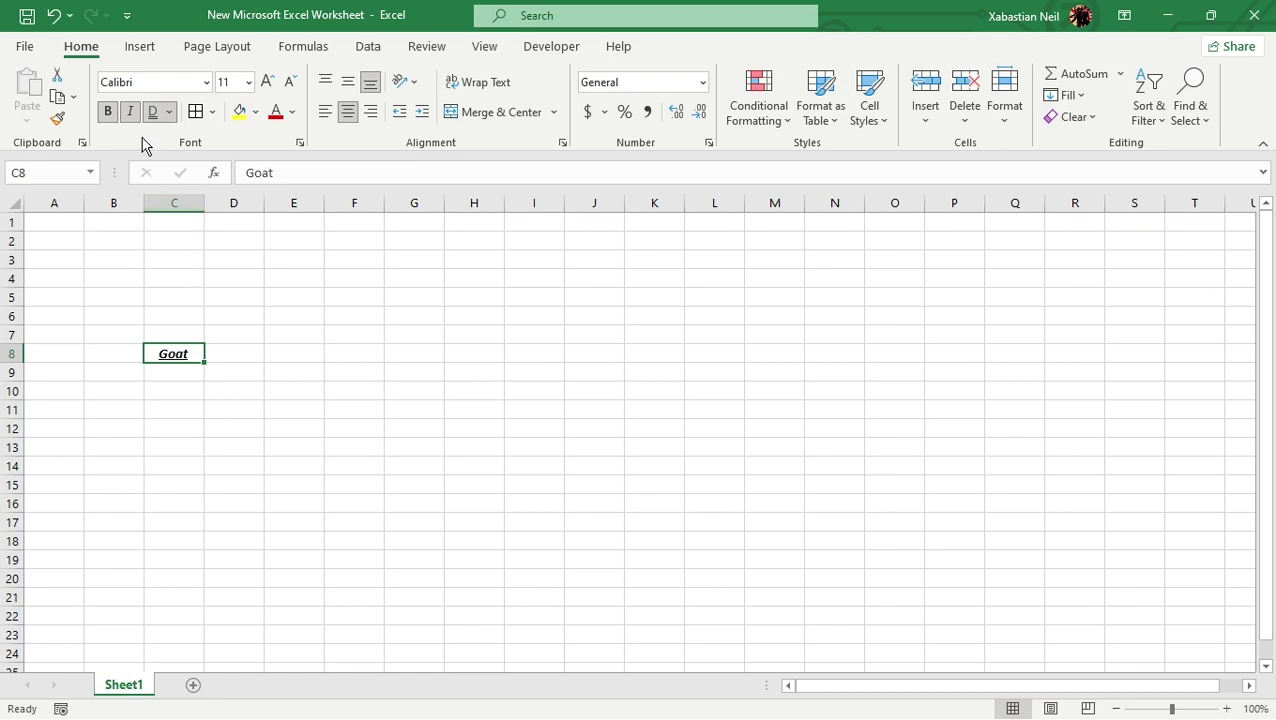
{"action": "left_click", "coordinate": [256, 83]}
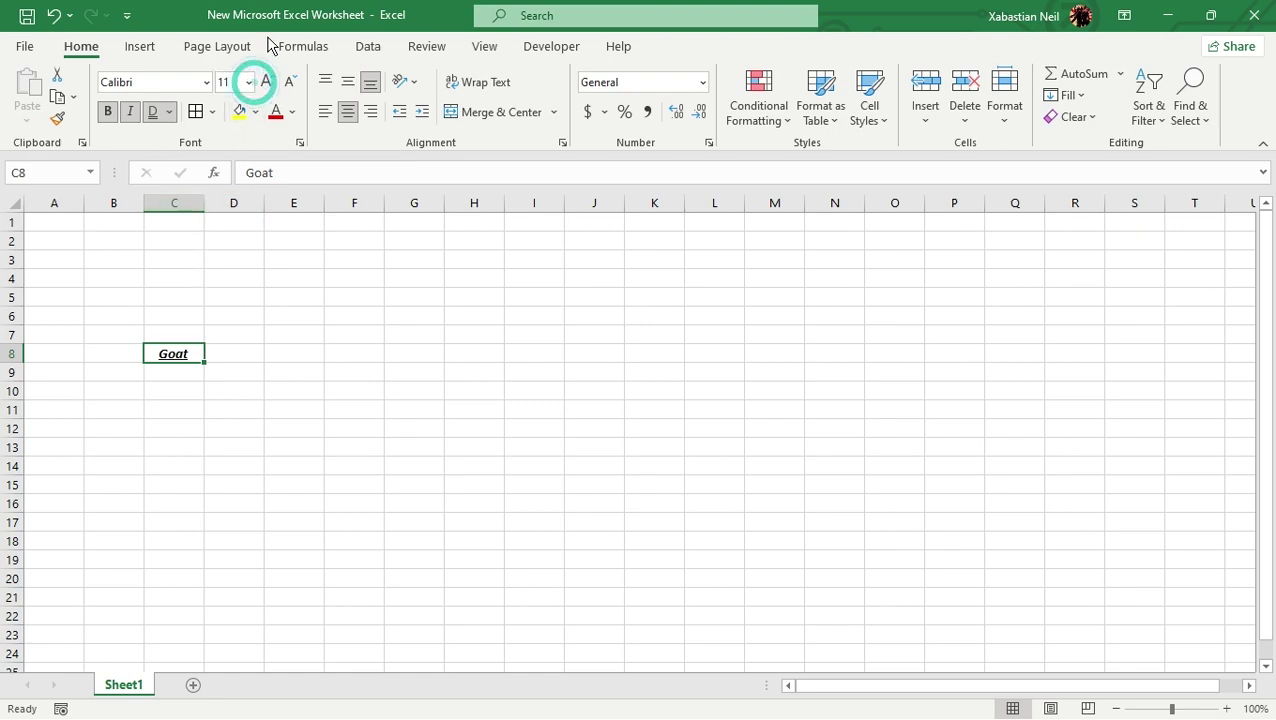
{"action": "left_click", "coordinate": [245, 83]}
{"action": "left_click", "coordinate": [233, 385]}
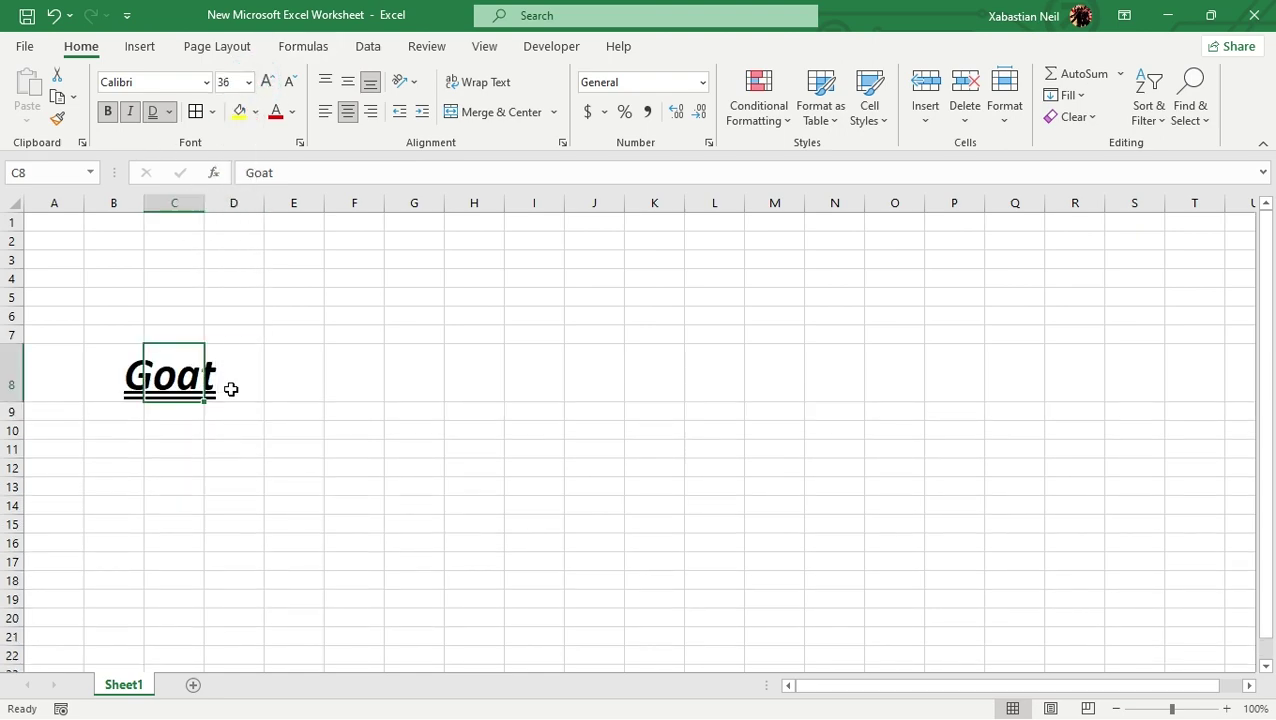
{"action": "double_click", "coordinate": [204, 206]}
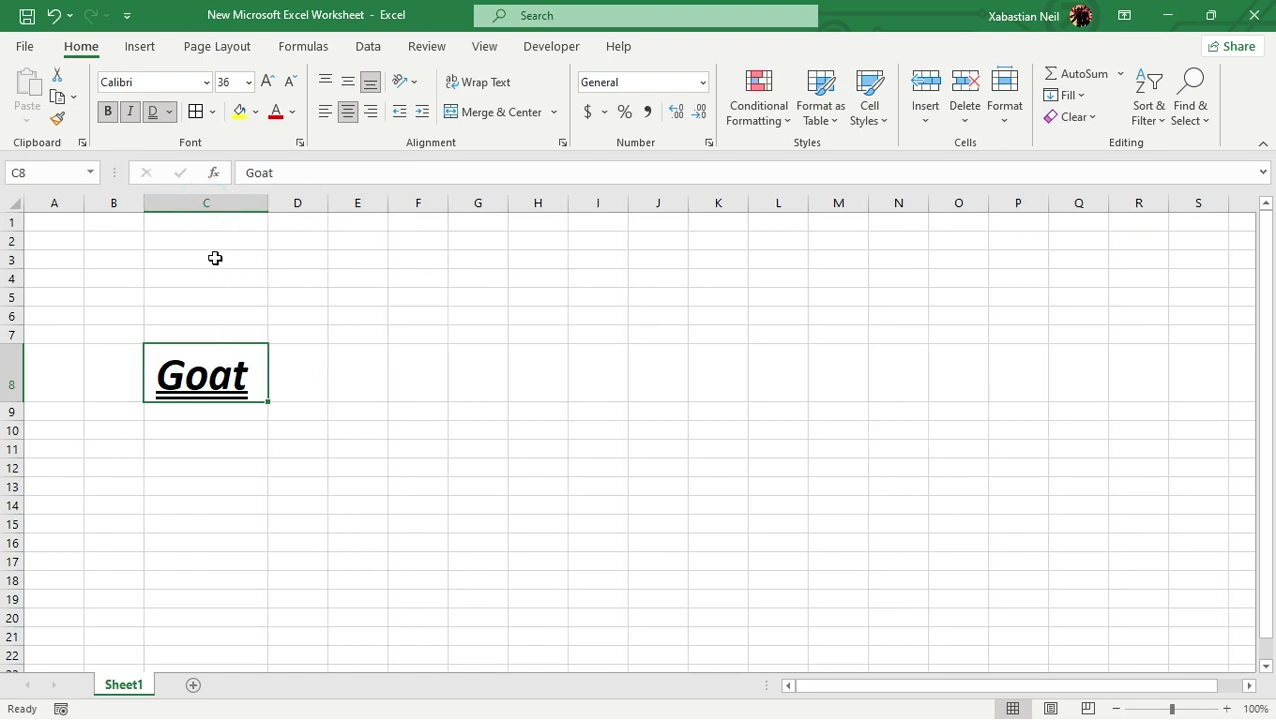
{"action": "left_click", "coordinate": [267, 82]}
{"action": "left_click", "coordinate": [289, 83]}
- Fill C8 yellow with red Goat text, then add a new Sheet4
{"action": "left_click", "coordinate": [239, 111]}
{"action": "left_click", "coordinate": [275, 111]}
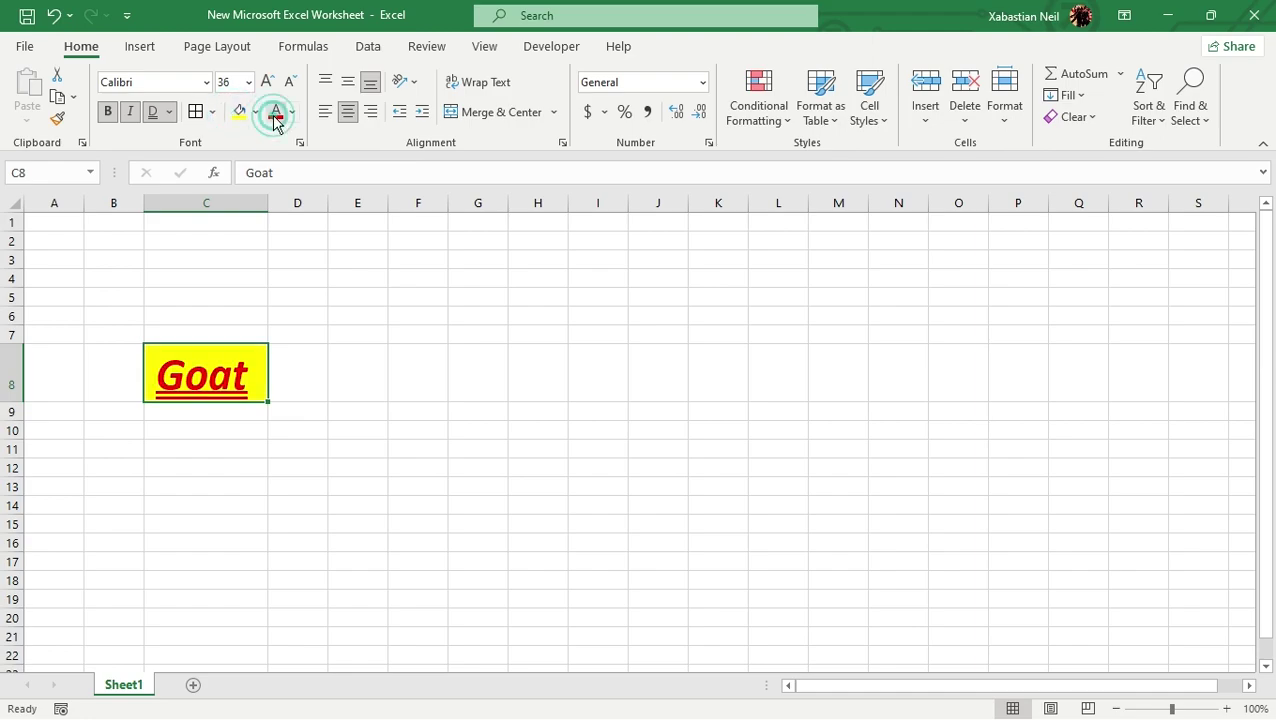
{"action": "left_click", "coordinate": [193, 685]}
{"action": "left_click", "coordinate": [172, 330]}
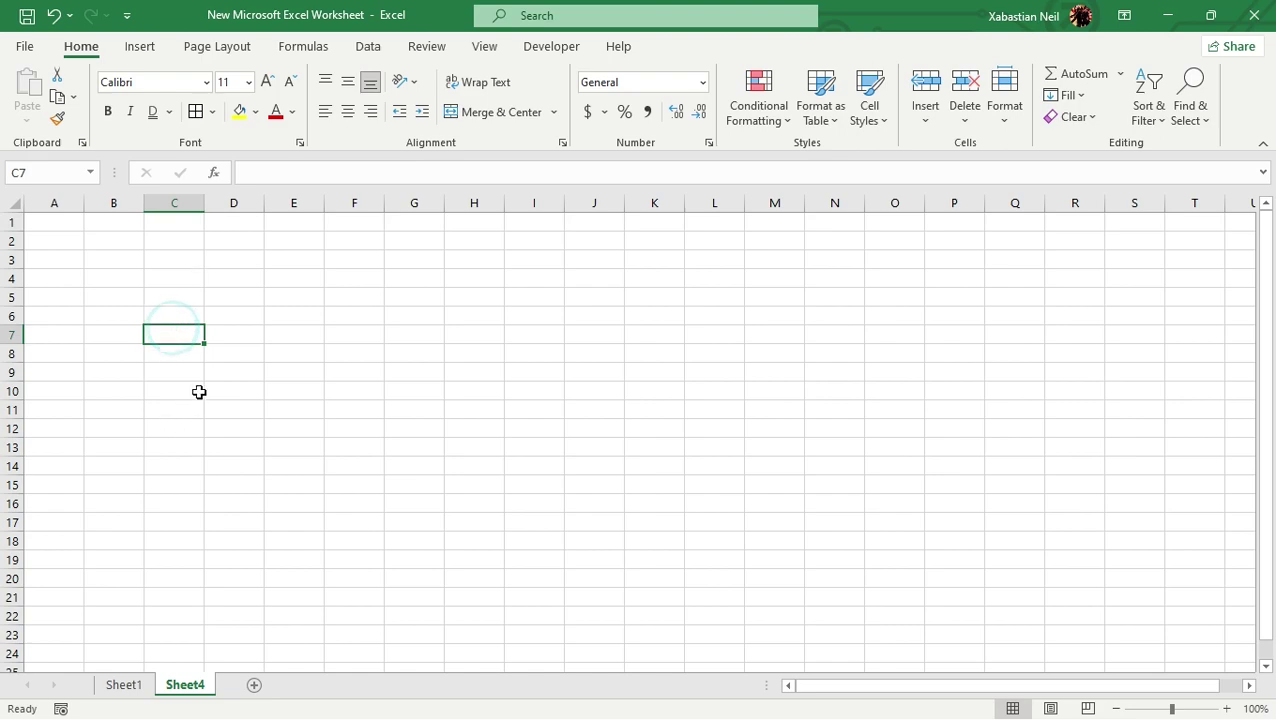
- On the empty Sheet4, select C8 then I2 and switch to the Developer tab
{"action": "left_click", "coordinate": [180, 357]}
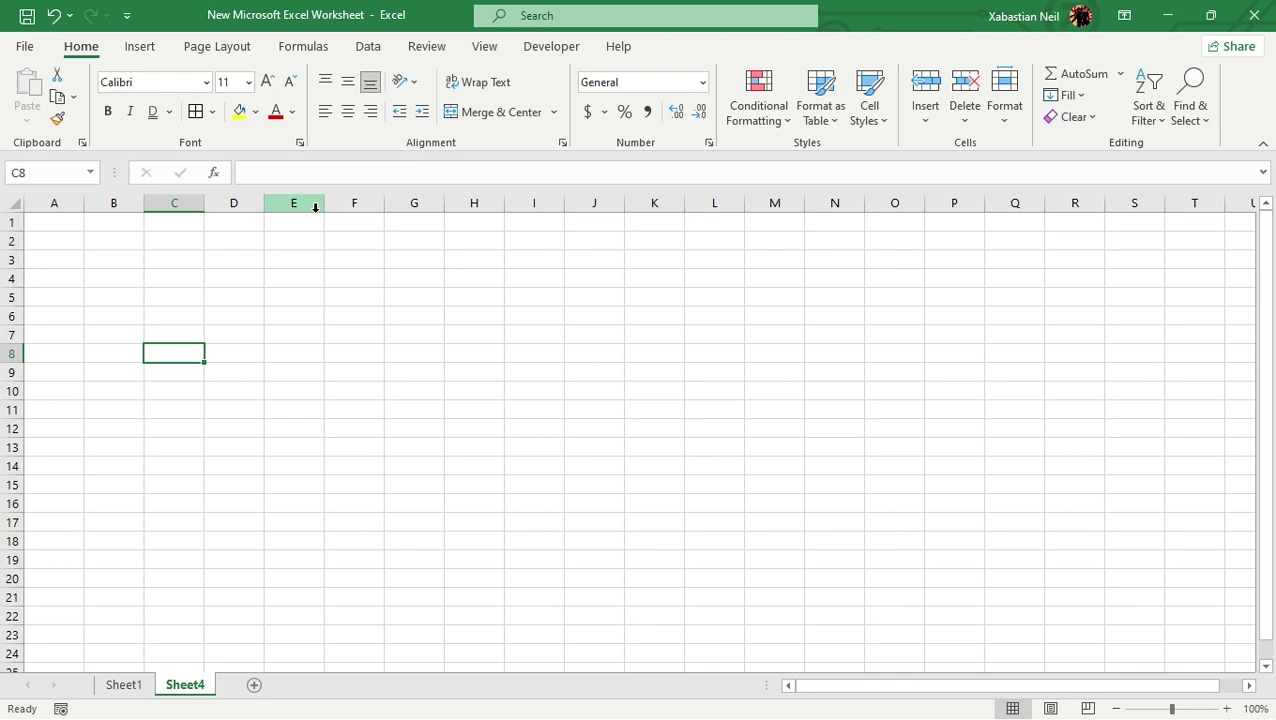
{"action": "left_click", "coordinate": [530, 238]}
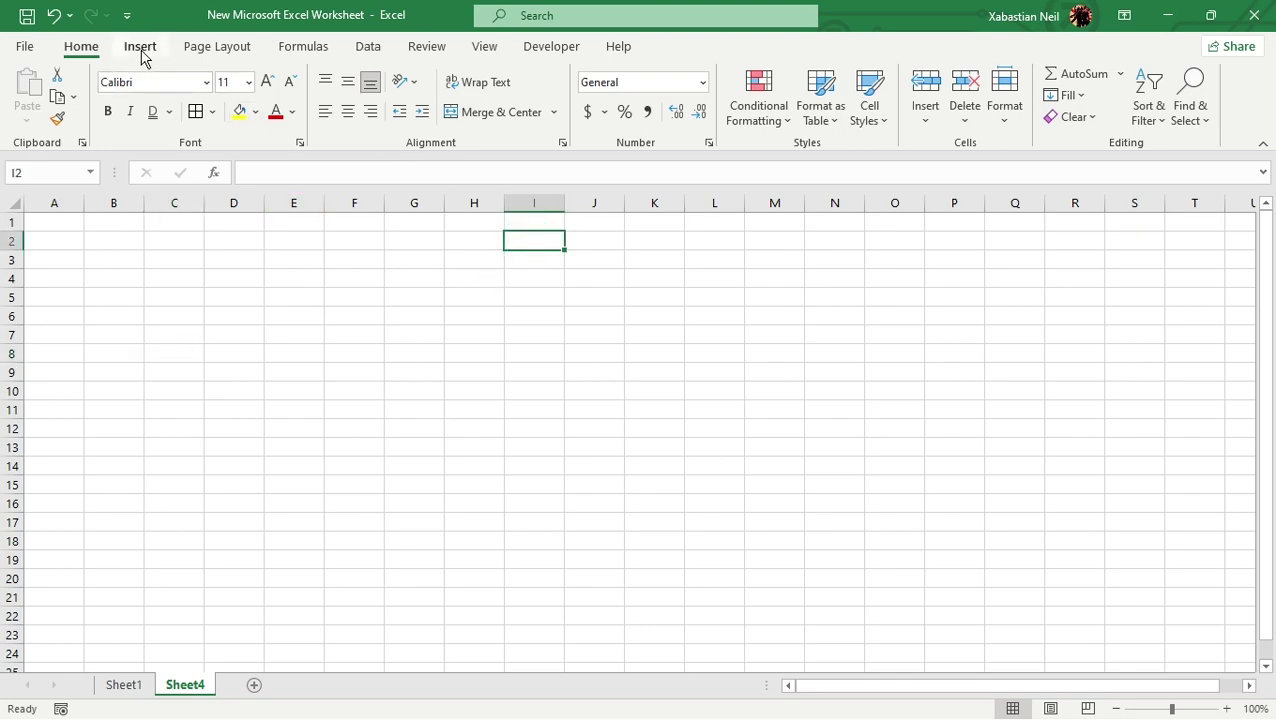
{"action": "left_click", "coordinate": [535, 46]}
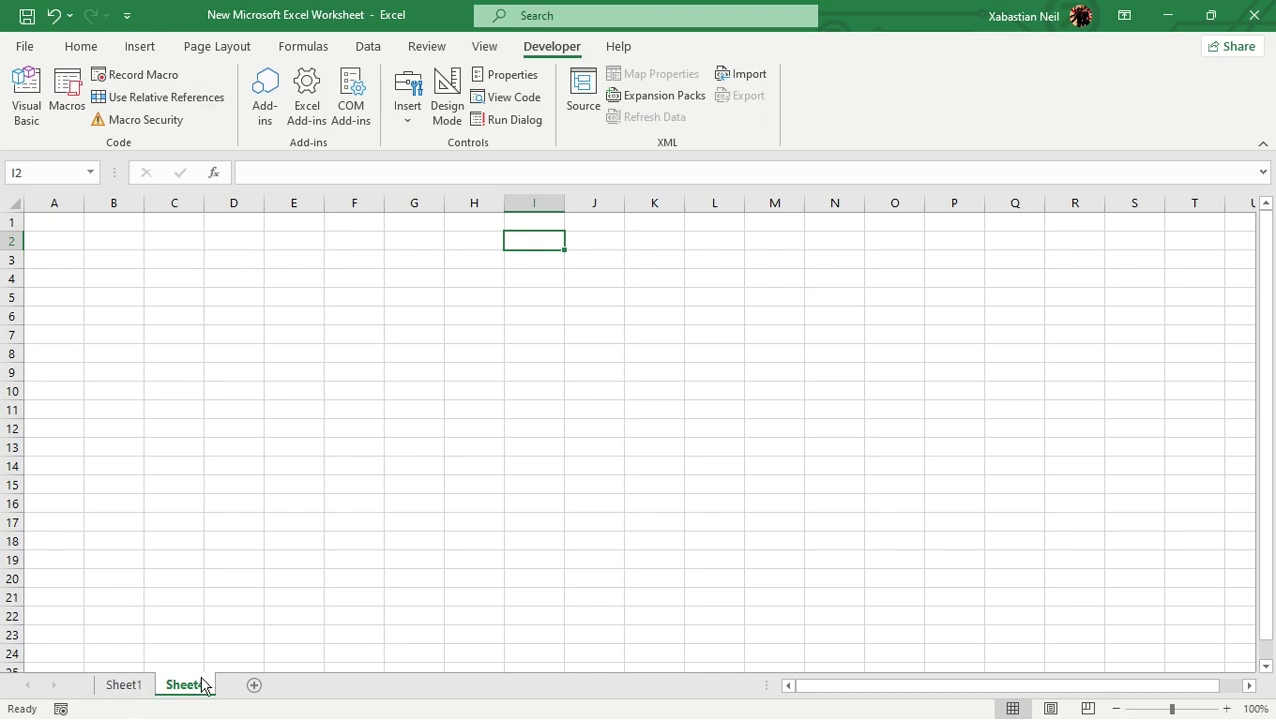
- Back on Sheet1, delete Goat from cell C8
{"action": "left_click", "coordinate": [125, 686]}
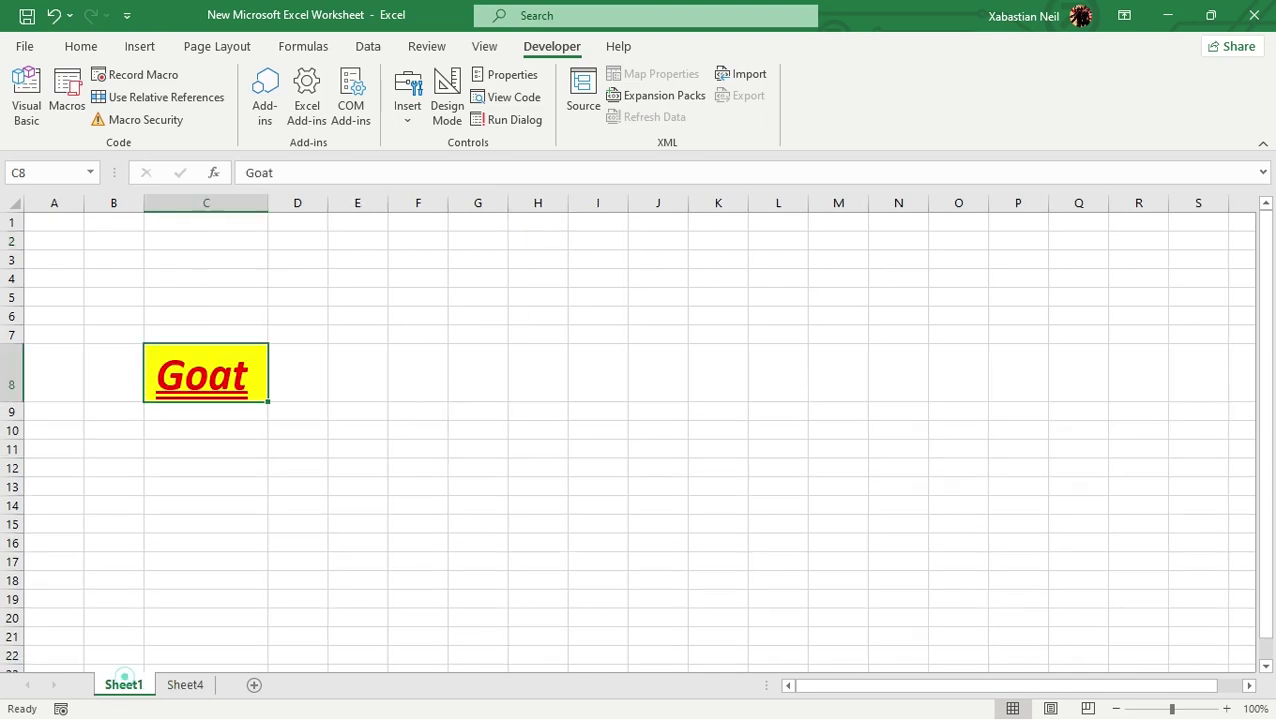
{"action": "left_click", "coordinate": [259, 373]}
{"action": "key", "text": "BackSpace"}
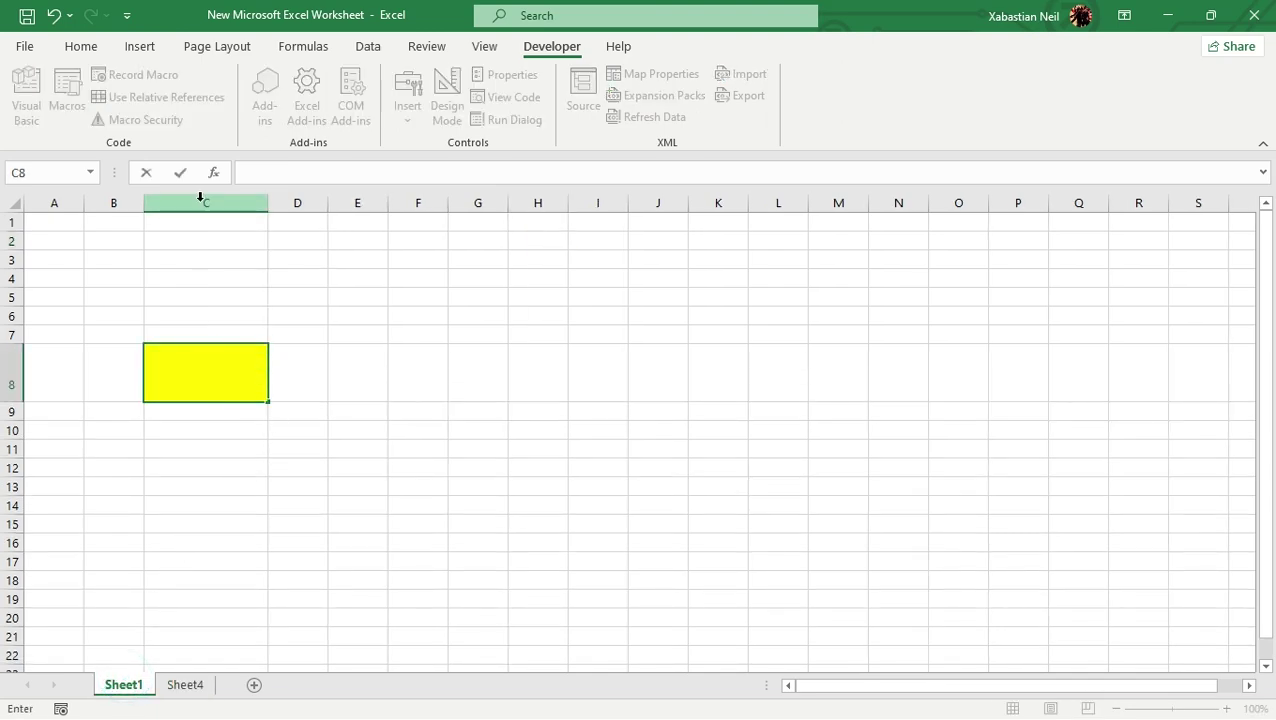
{"action": "left_click", "coordinate": [55, 17]}
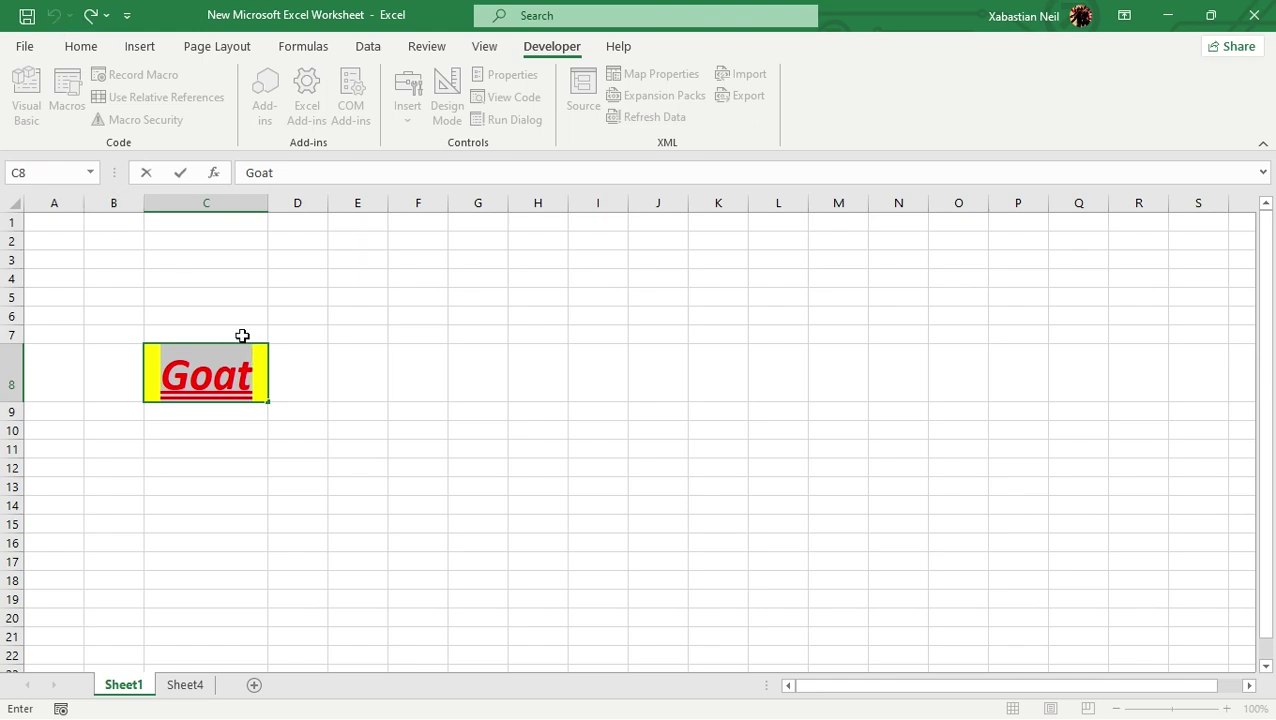
{"action": "key", "text": "BackSpace"}
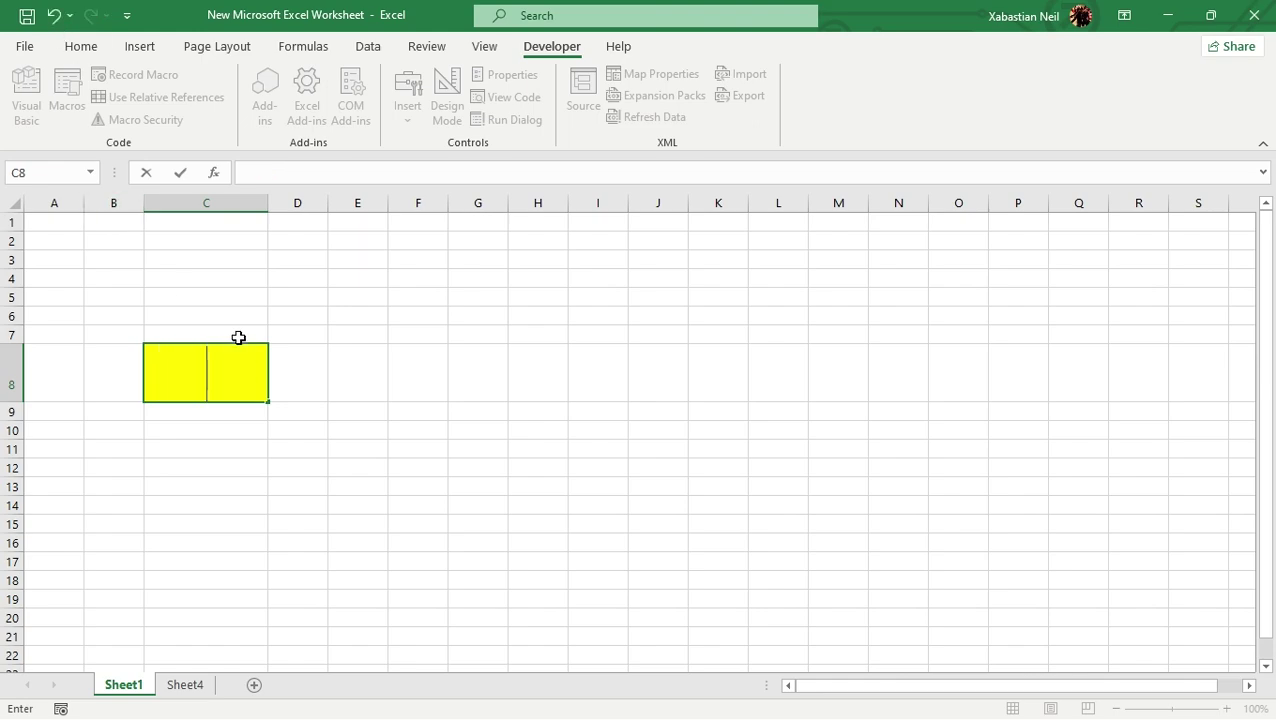
{"action": "left_click", "coordinate": [75, 45]}
{"action": "left_click", "coordinate": [228, 395]}
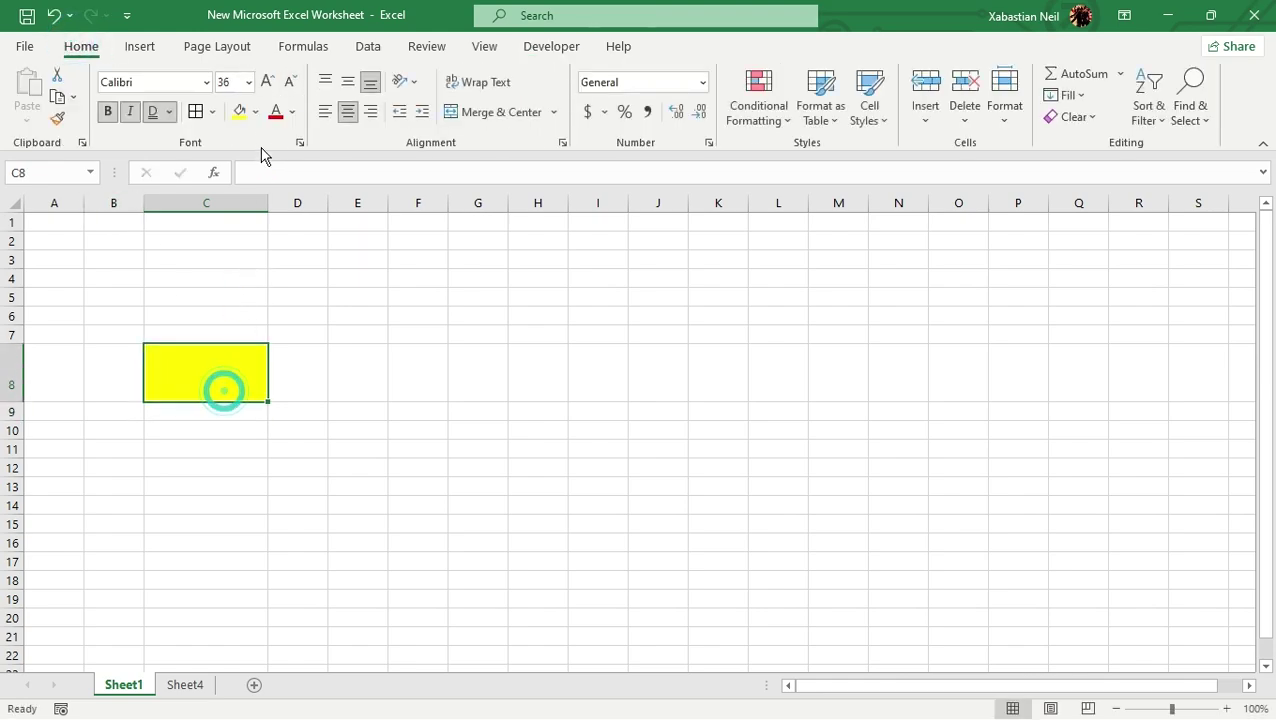
- Remove C8's yellow fill and bold, then return to the Developer tab
{"action": "left_click", "coordinate": [104, 112]}
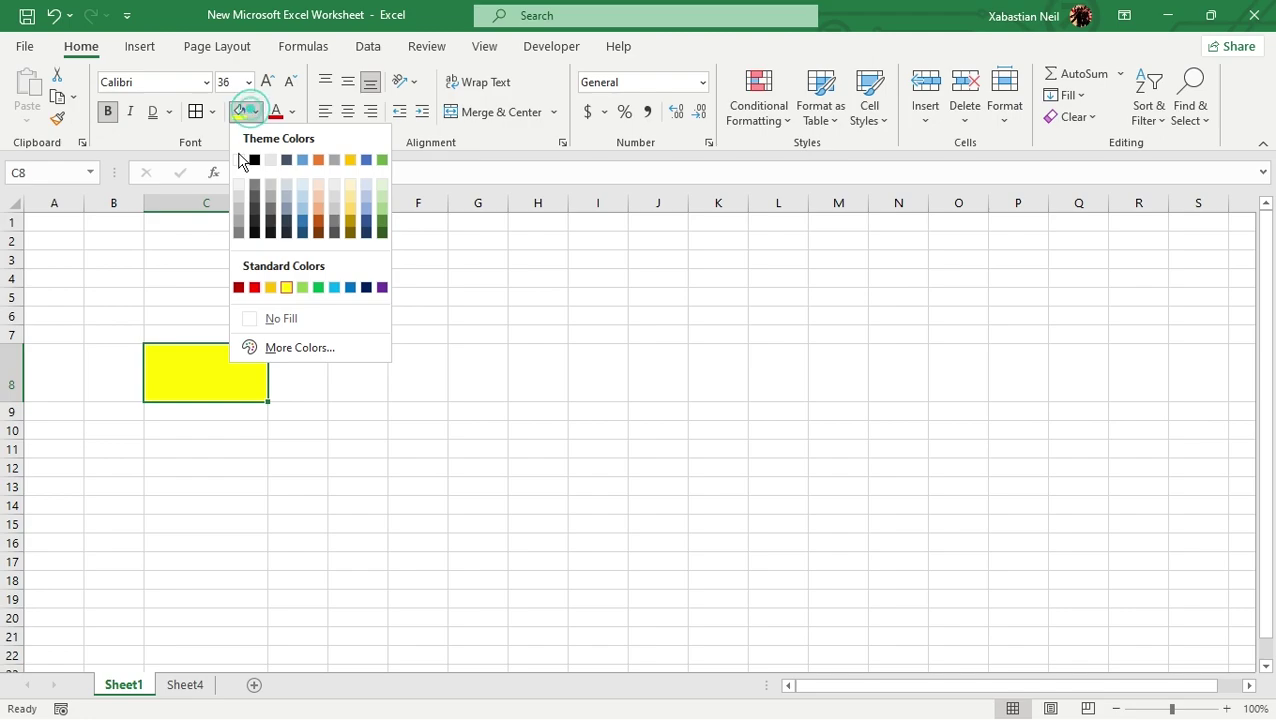
{"action": "left_click", "coordinate": [238, 160]}
{"action": "left_click", "coordinate": [108, 113]}
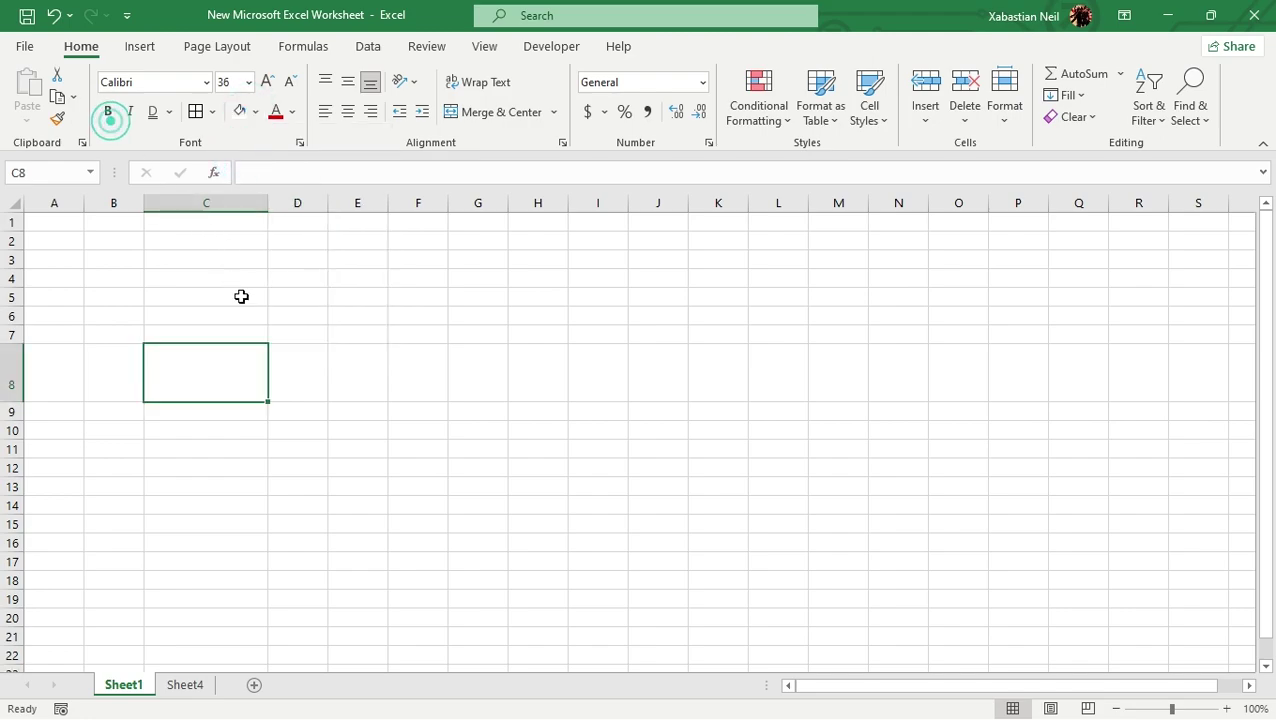
{"action": "left_click", "coordinate": [232, 363]}
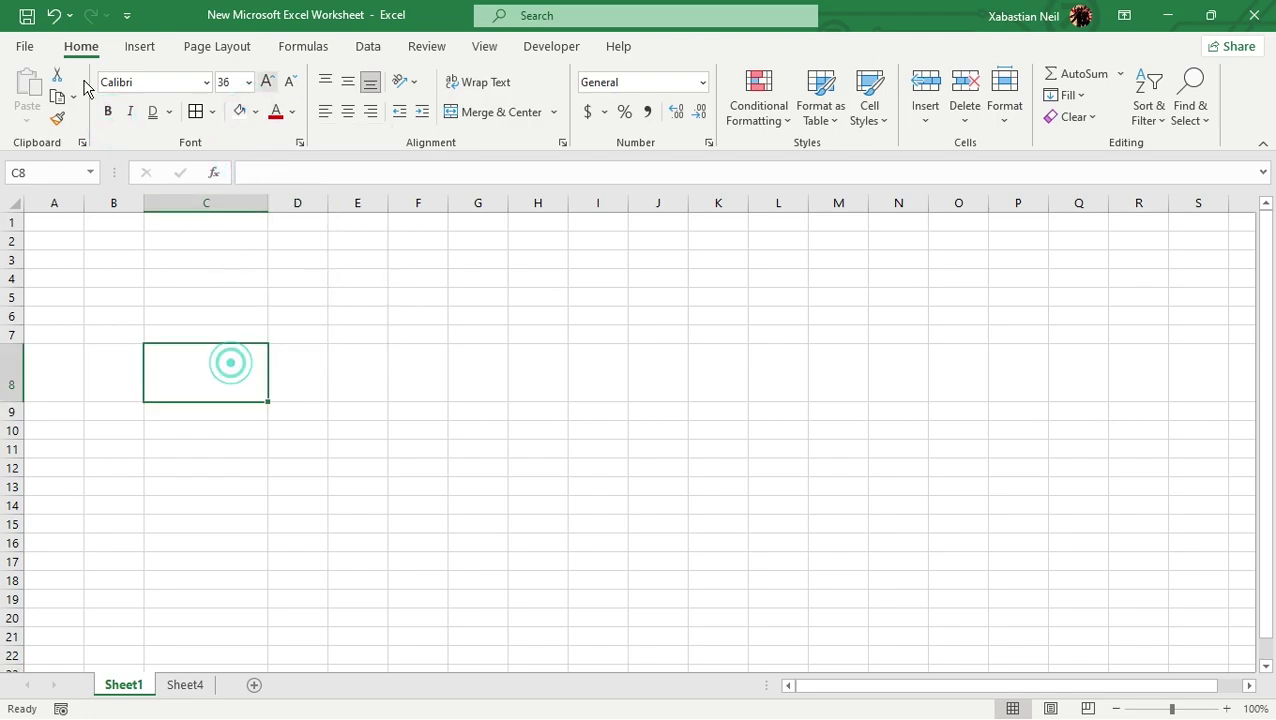
{"action": "left_click", "coordinate": [543, 45]}
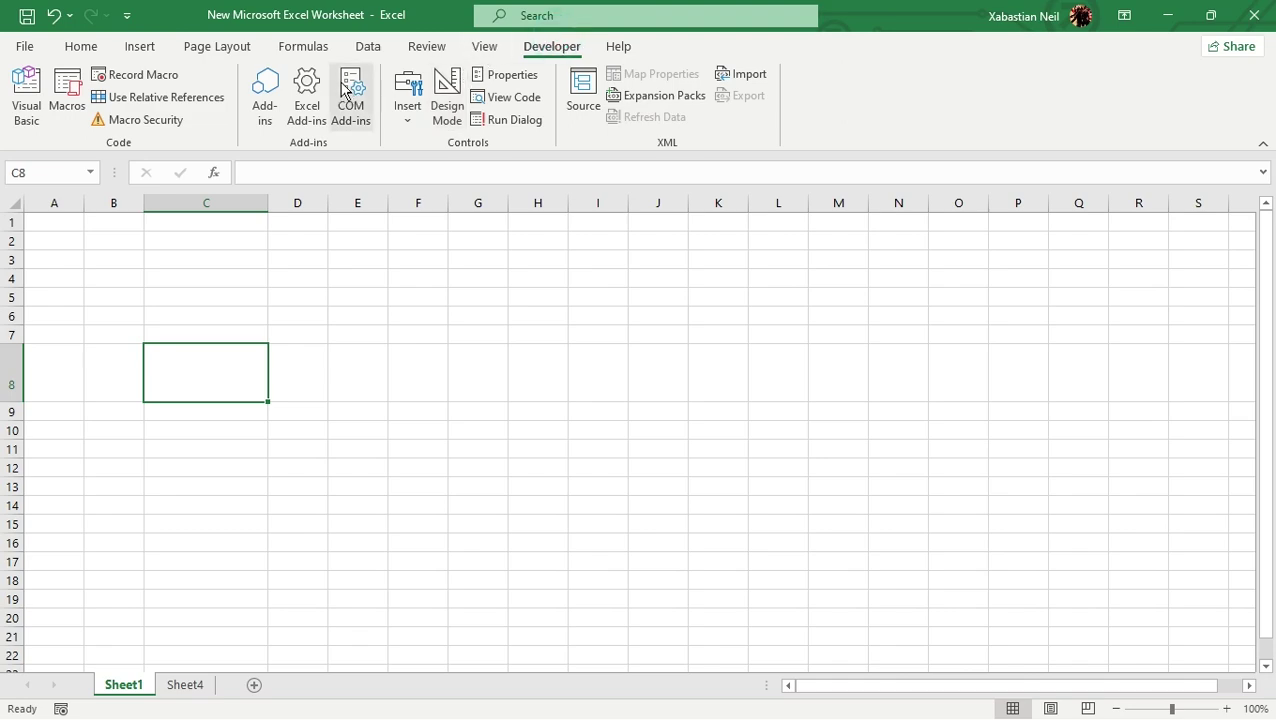
- Open Record Macro, move the dialog up, and rename Macro1 to The_Title
{"action": "left_click", "coordinate": [145, 84]}
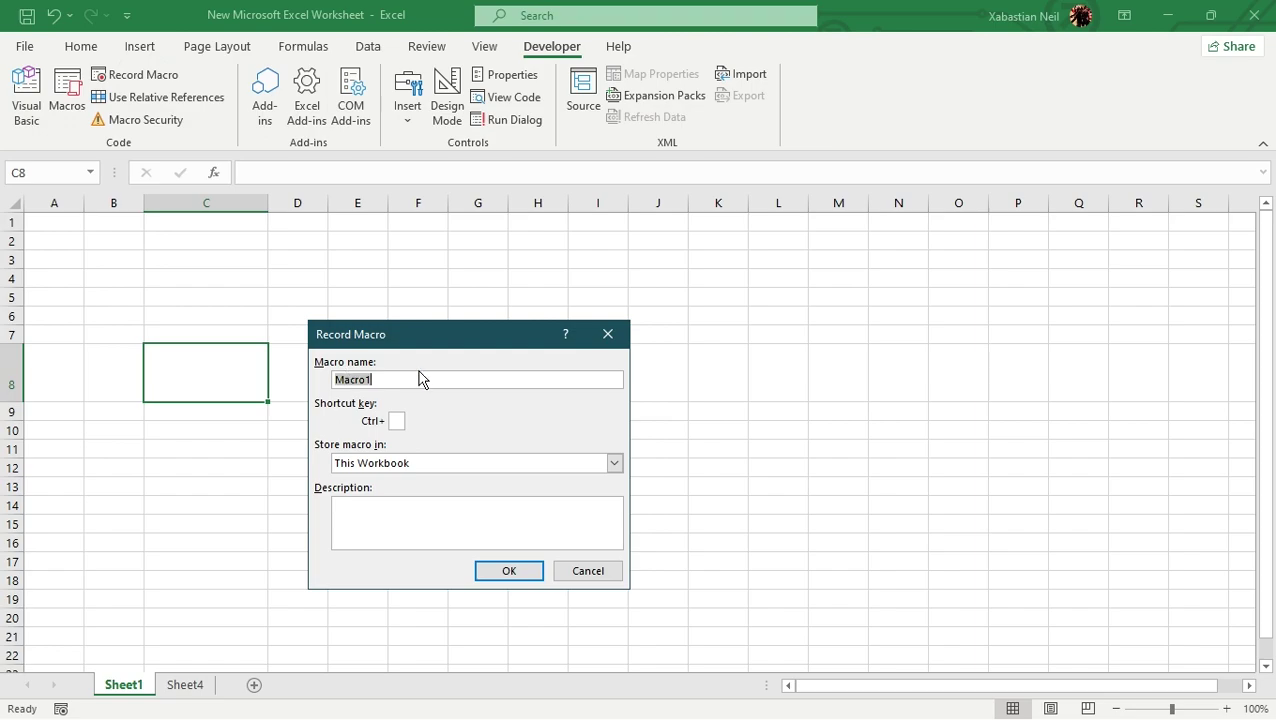
{"action": "left_click_drag", "start_coordinate": [402, 350], "coordinate": [535, 248]}
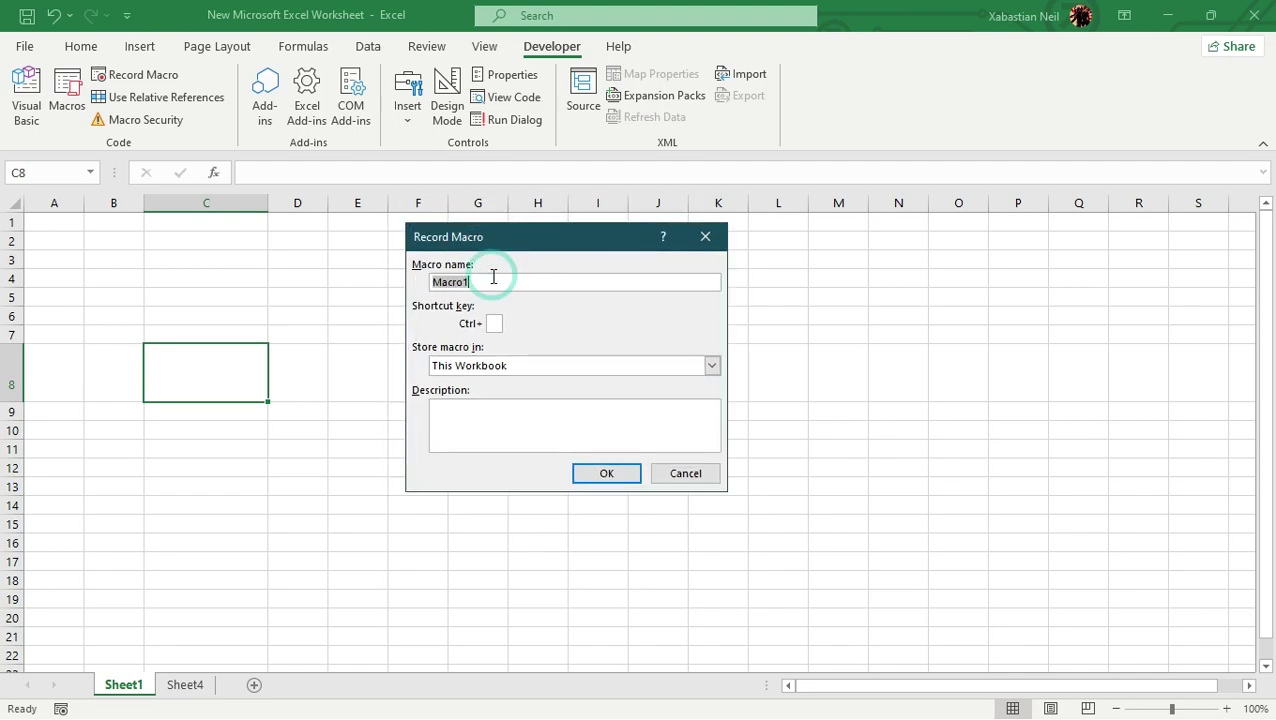
{"action": "key", "text": "BackSpace"}
{"action": "type", "text": "The"}
{"action": "type", "text": "_Titlre"}
{"action": "key", "text": "BackSpace"}
{"action": "key", "text": "BackSpace"}
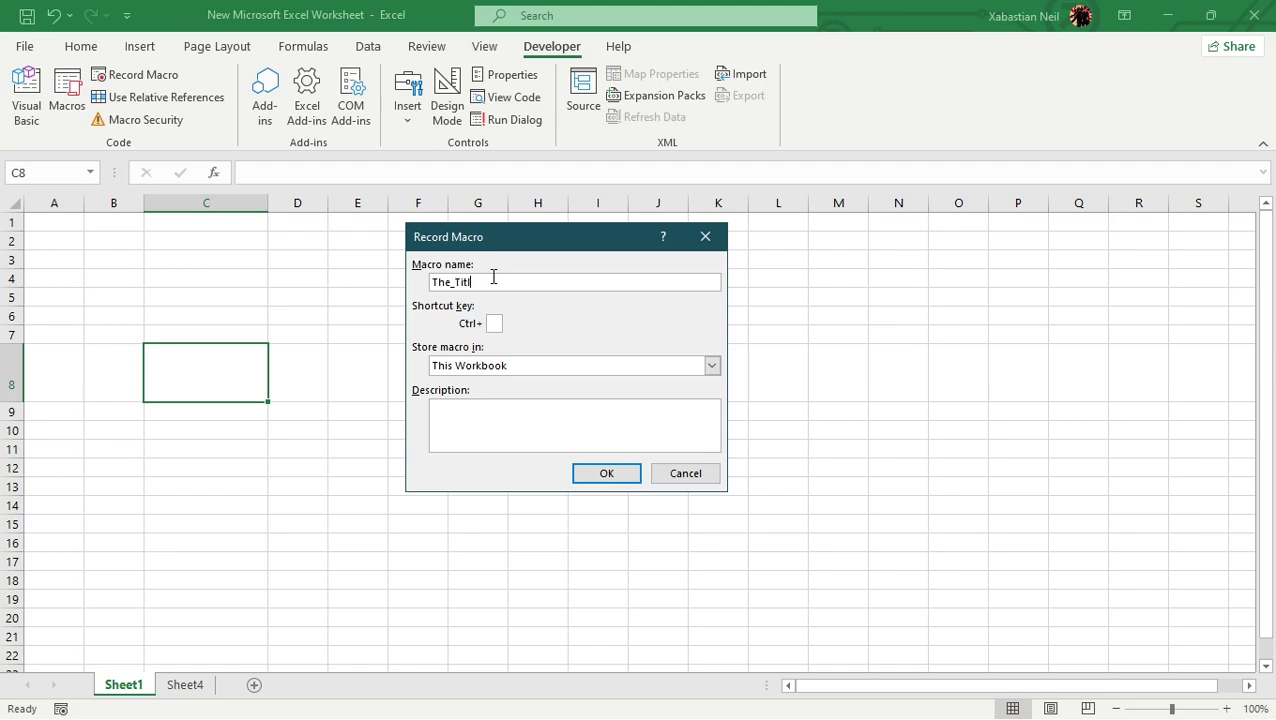
{"action": "type", "text": "e"}
- Enter z as the shortcut key for The_Title
{"action": "left_click", "coordinate": [491, 325]}
{"action": "left_click_drag", "start_coordinate": [541, 238], "coordinate": [547, 234]}
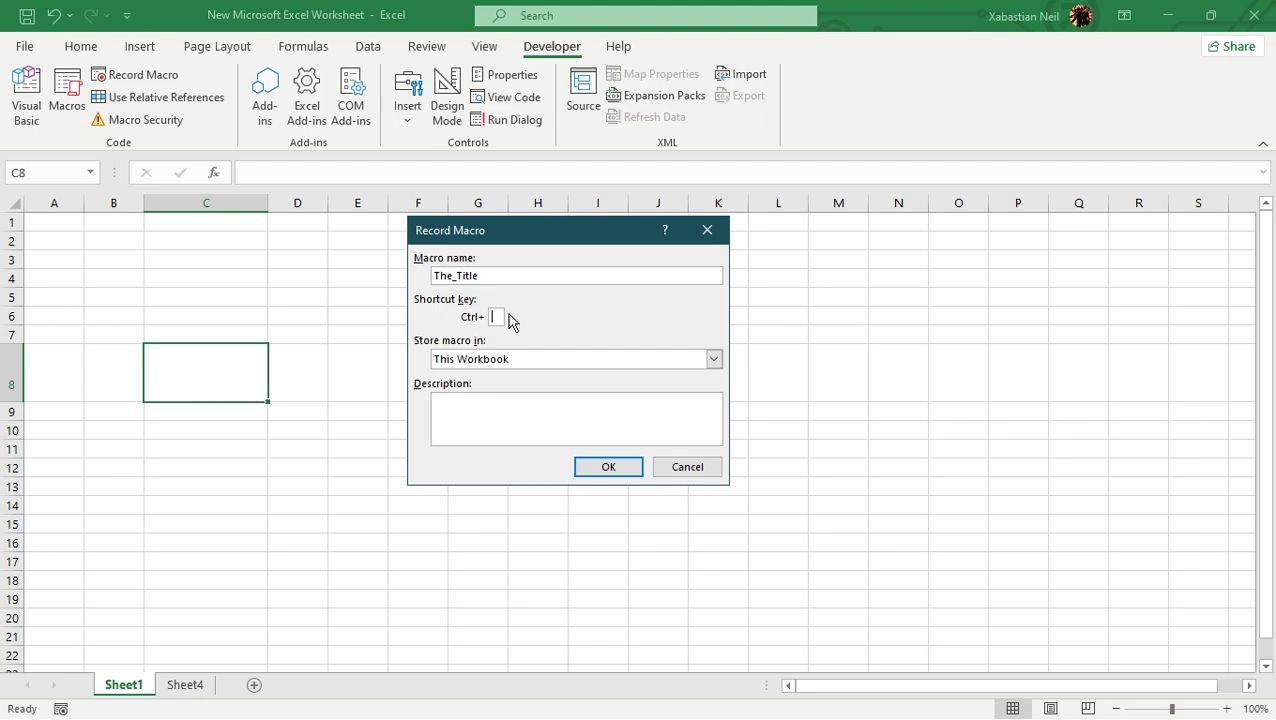
{"action": "type", "text": "z"}
- Store The_Title in This Workbook rather than Personal Macro Workbook and begin recording
{"action": "left_click", "coordinate": [714, 360]}
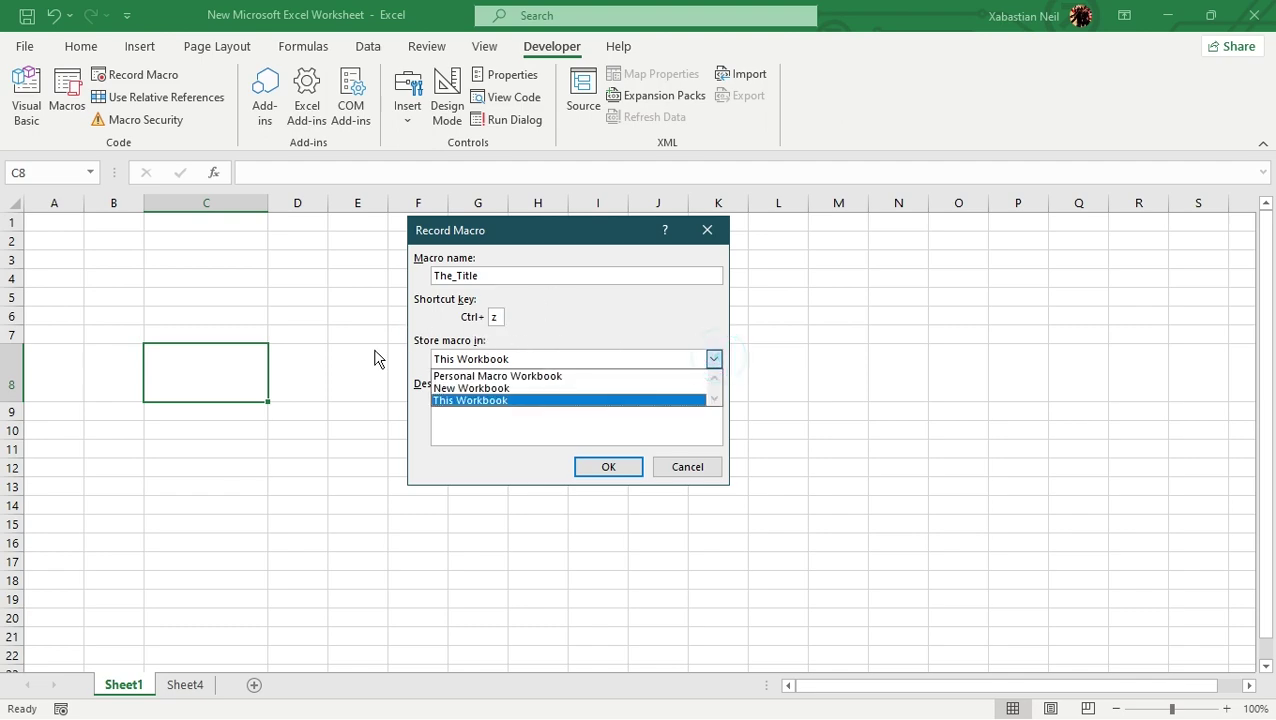
{"action": "left_click", "coordinate": [549, 375]}
{"action": "left_click", "coordinate": [567, 357]}
{"action": "left_click", "coordinate": [531, 401]}
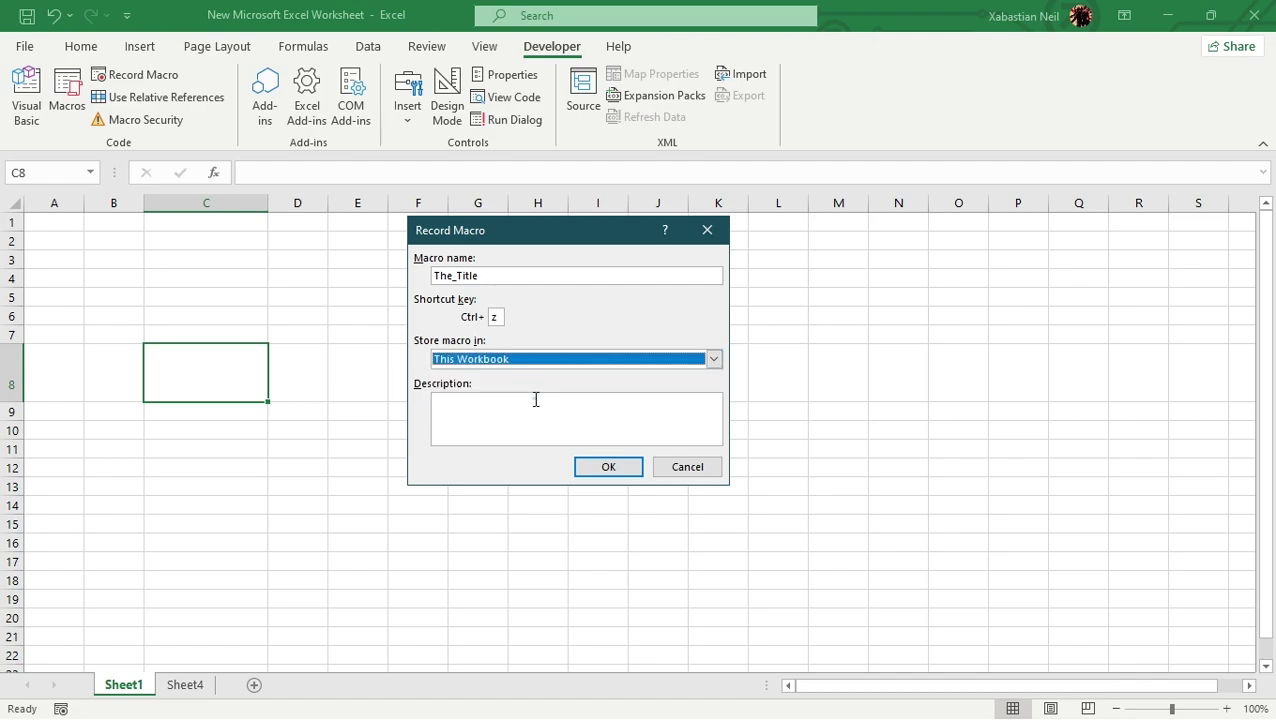
{"action": "left_click", "coordinate": [476, 396]}
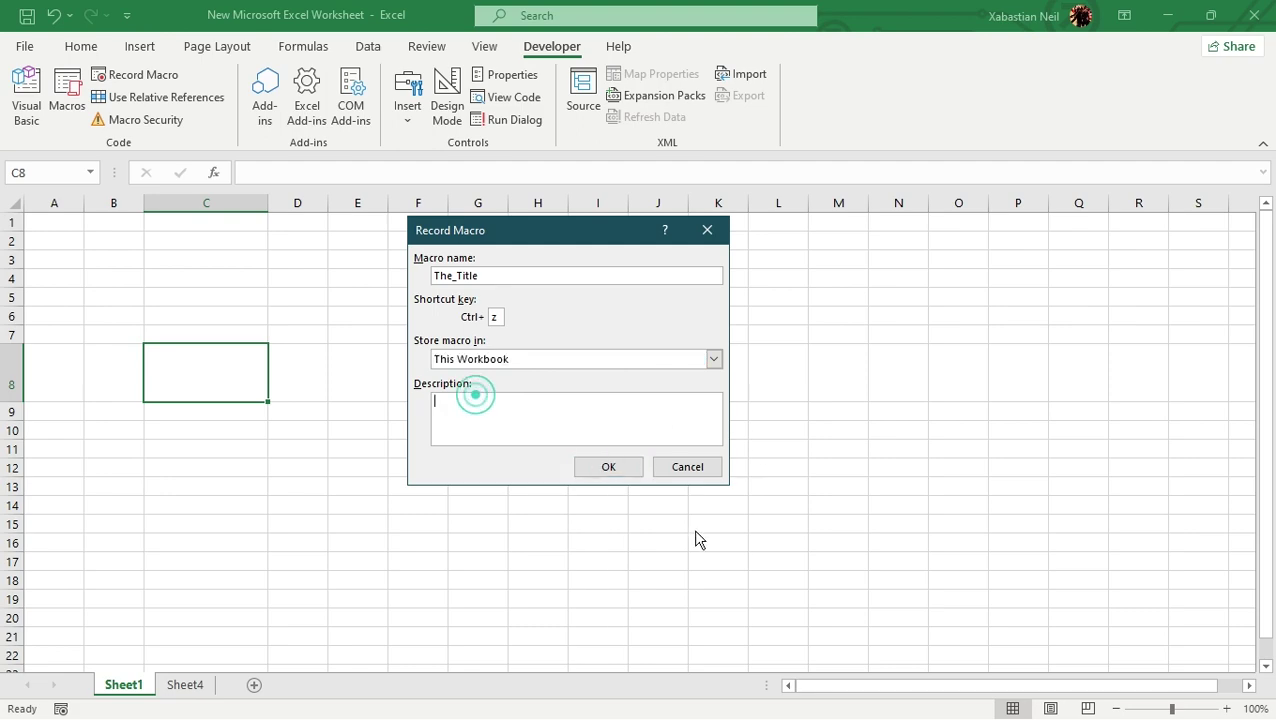
{"action": "left_click", "coordinate": [611, 468]}
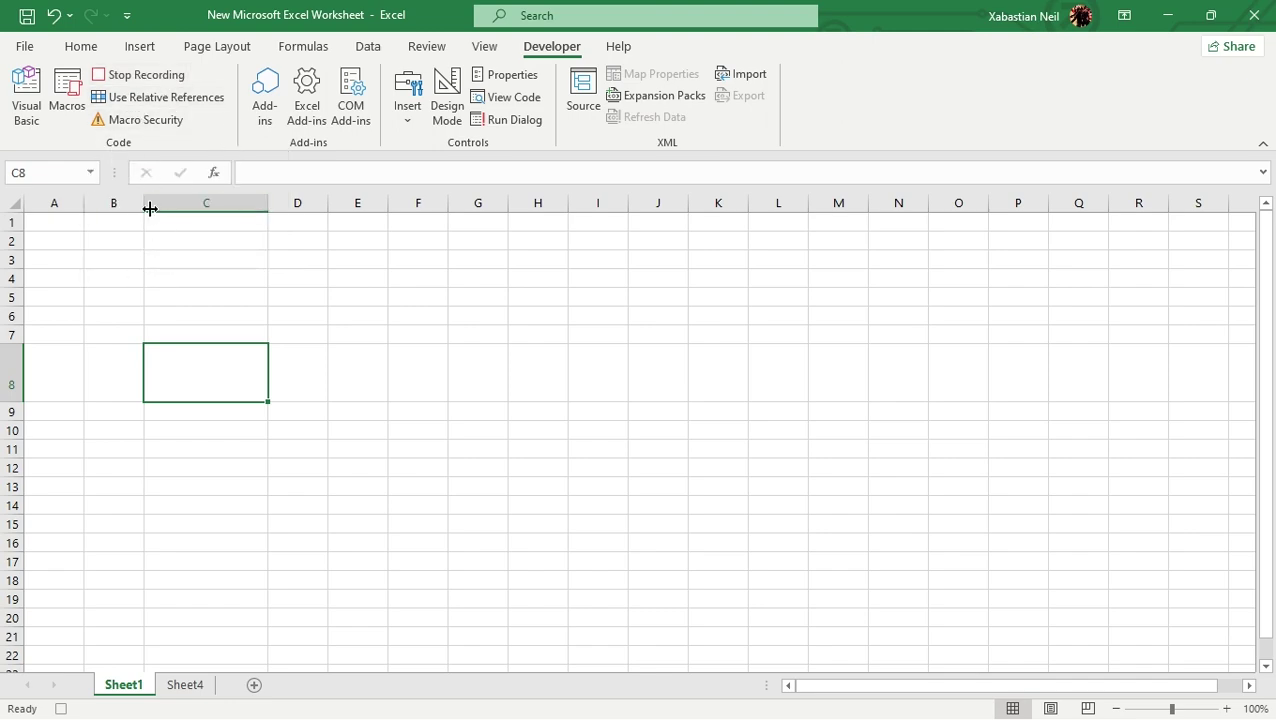
- Select C8 and type Goat as the recorded title entry
{"action": "left_click", "coordinate": [216, 394]}
{"action": "left_click", "coordinate": [224, 382]}
{"action": "type", "text": "Goat"}
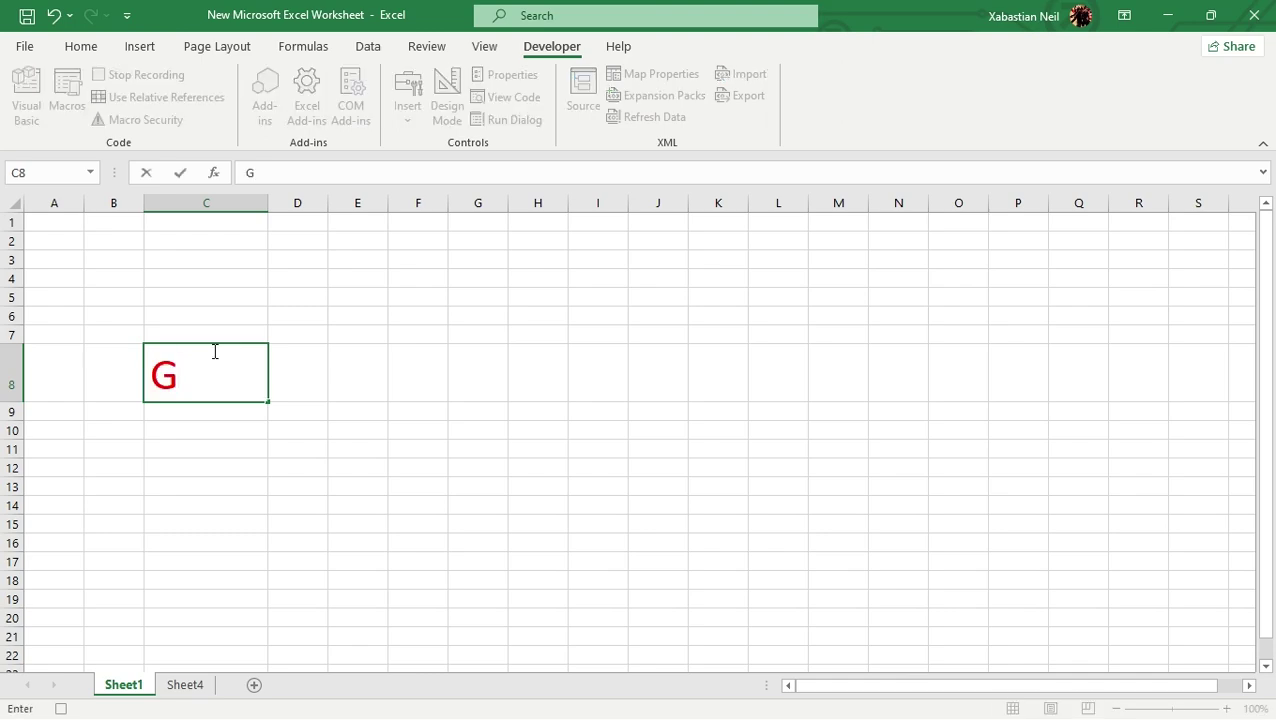
{"action": "left_click", "coordinate": [80, 46]}
- Commit Goat and make it centred, bordered, double-underlined, italic and bold
{"action": "left_click", "coordinate": [253, 384]}
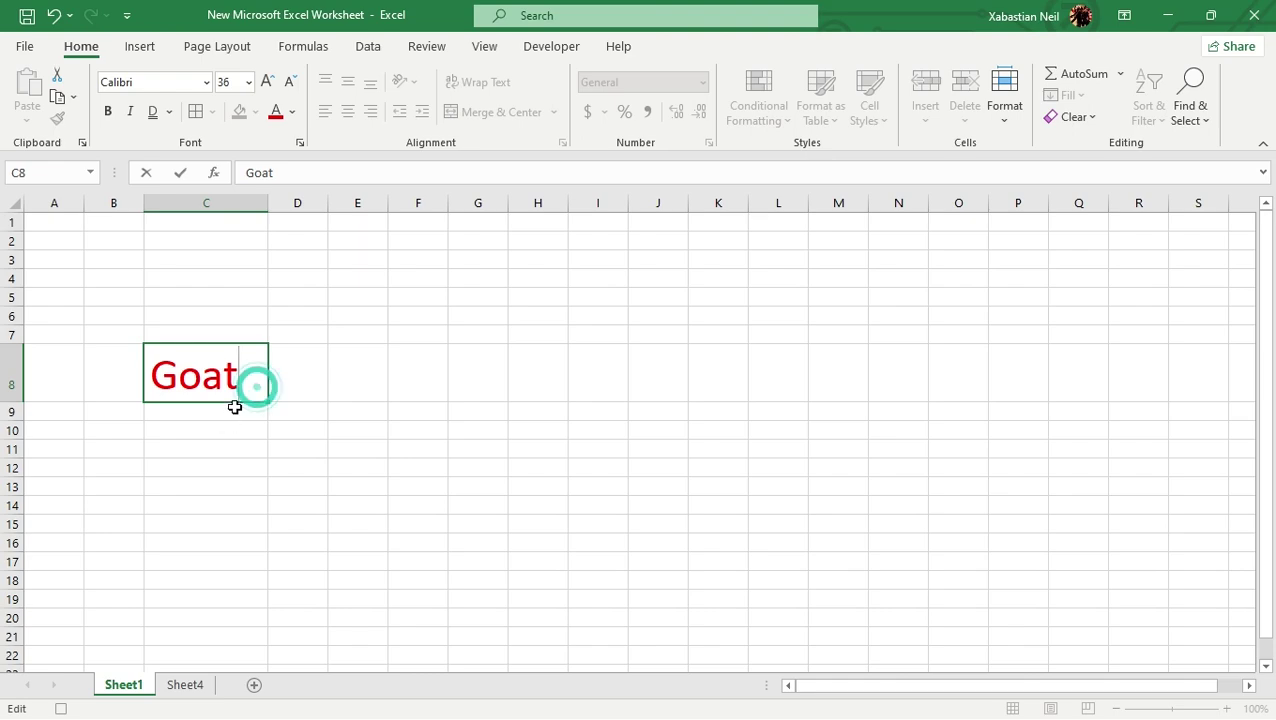
{"action": "left_click", "coordinate": [240, 385]}
{"action": "left_click", "coordinate": [347, 111]}
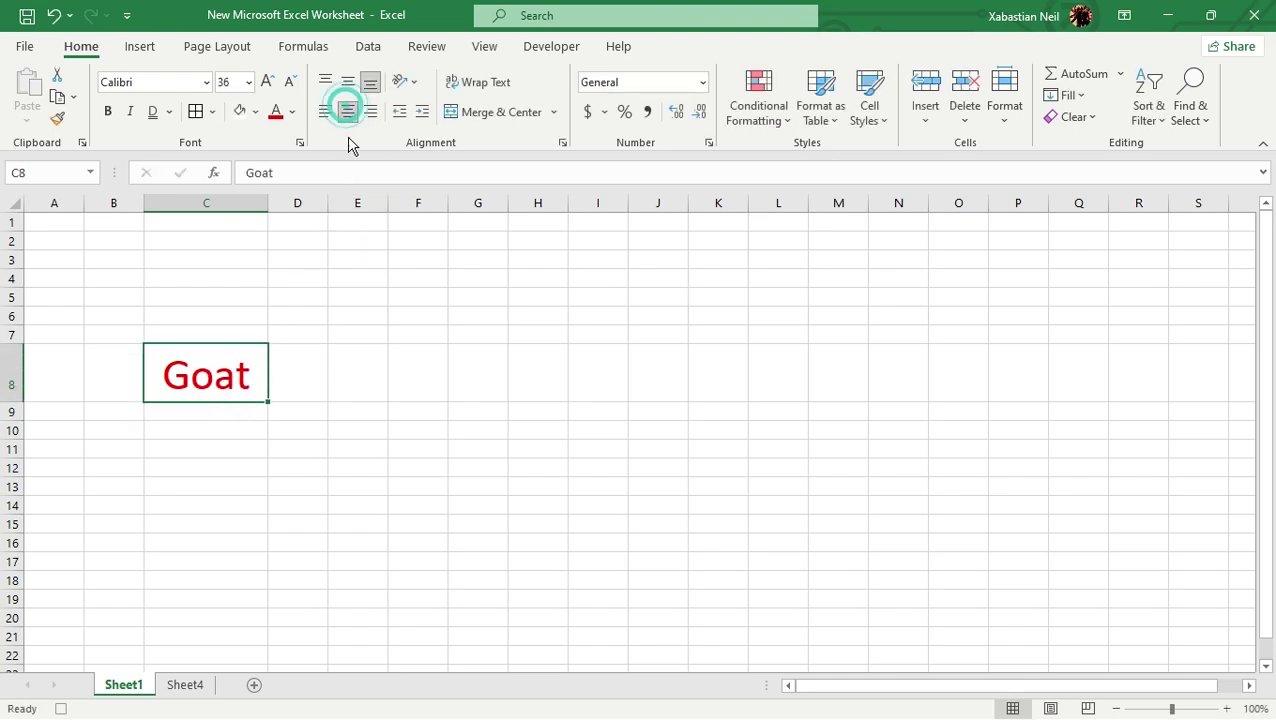
{"action": "left_click", "coordinate": [196, 113]}
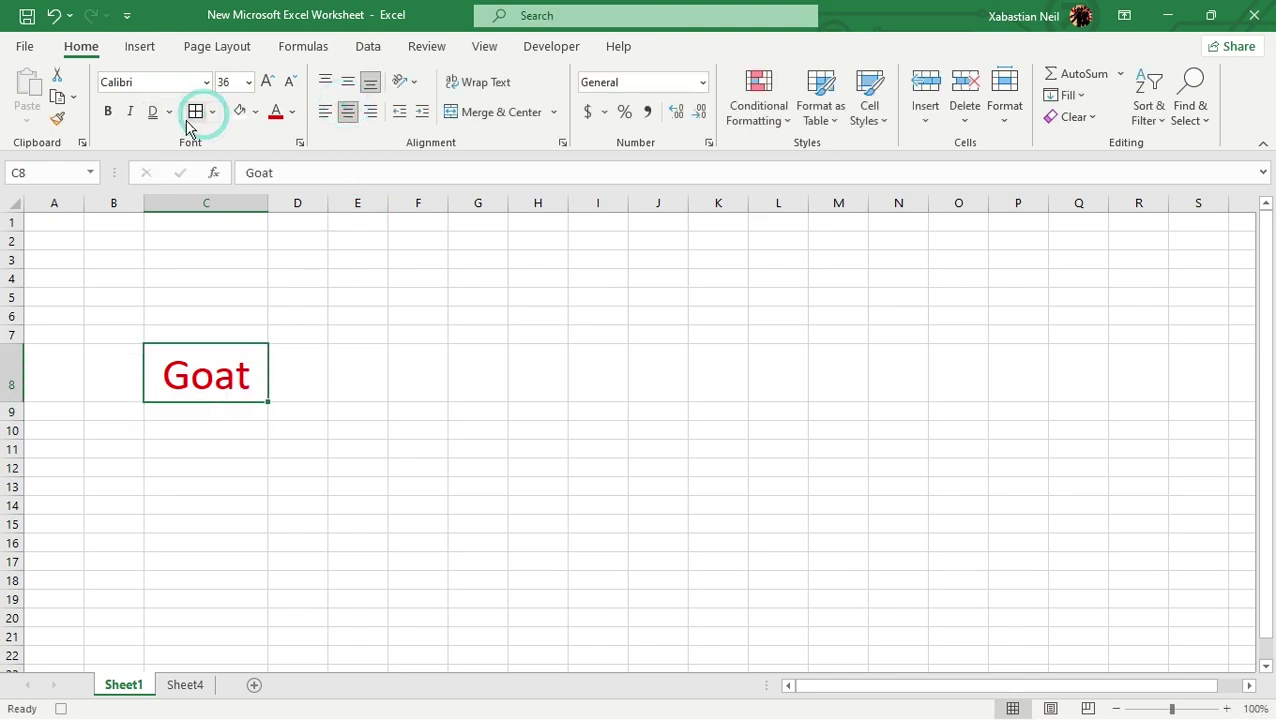
{"action": "left_click", "coordinate": [195, 112]}
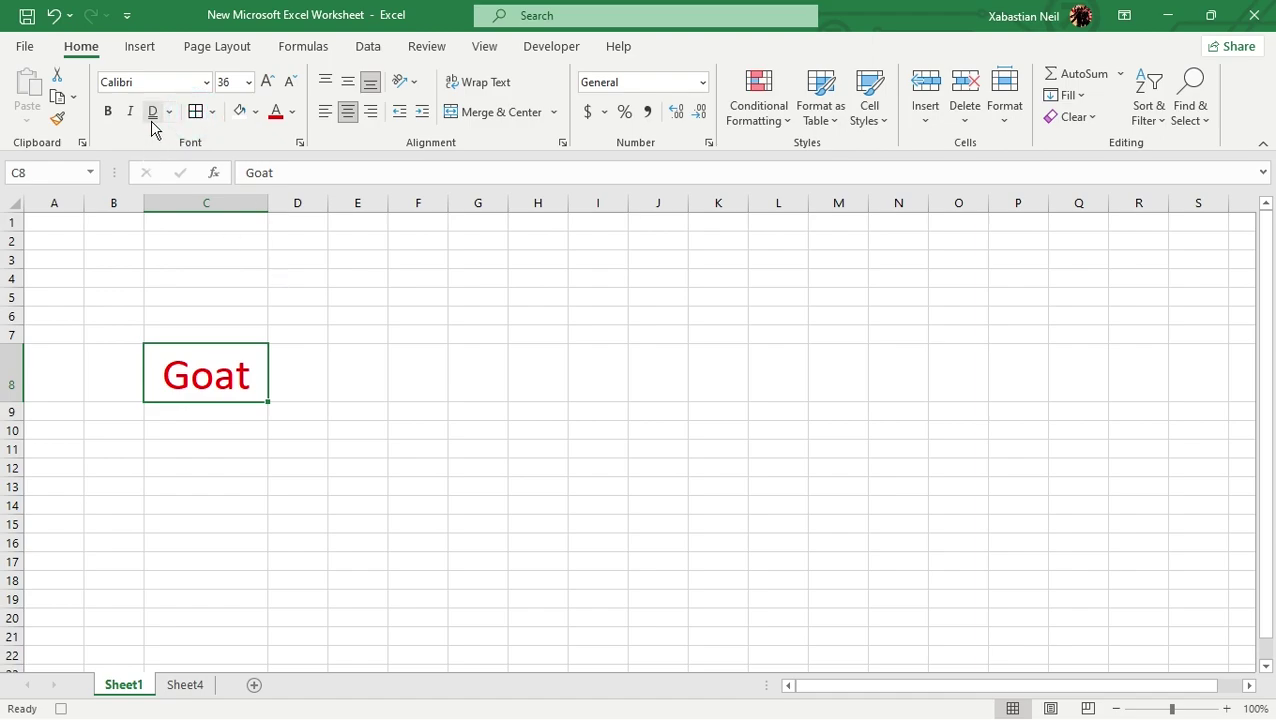
{"action": "left_click", "coordinate": [153, 114]}
{"action": "left_click", "coordinate": [128, 113]}
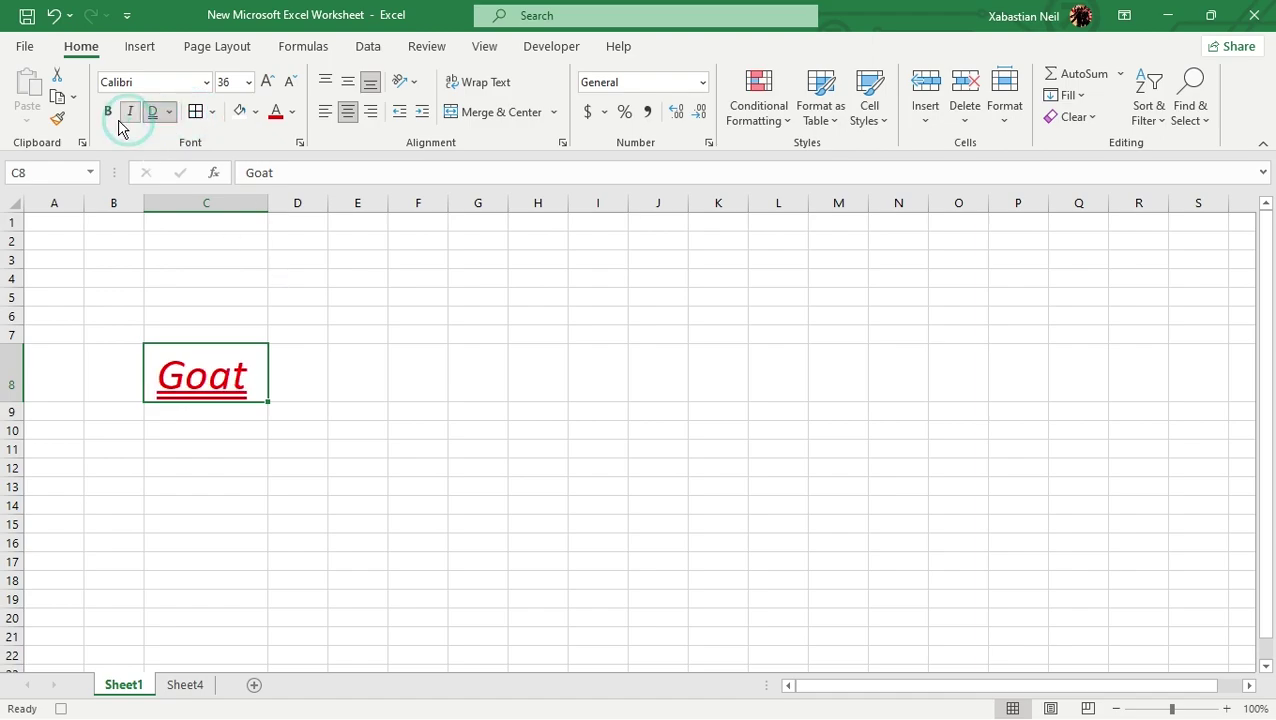
{"action": "left_click", "coordinate": [108, 112]}
- Change Goat's font to Edwardian Script ITC and enlarge it to 48 pt
{"action": "left_click", "coordinate": [204, 82]}
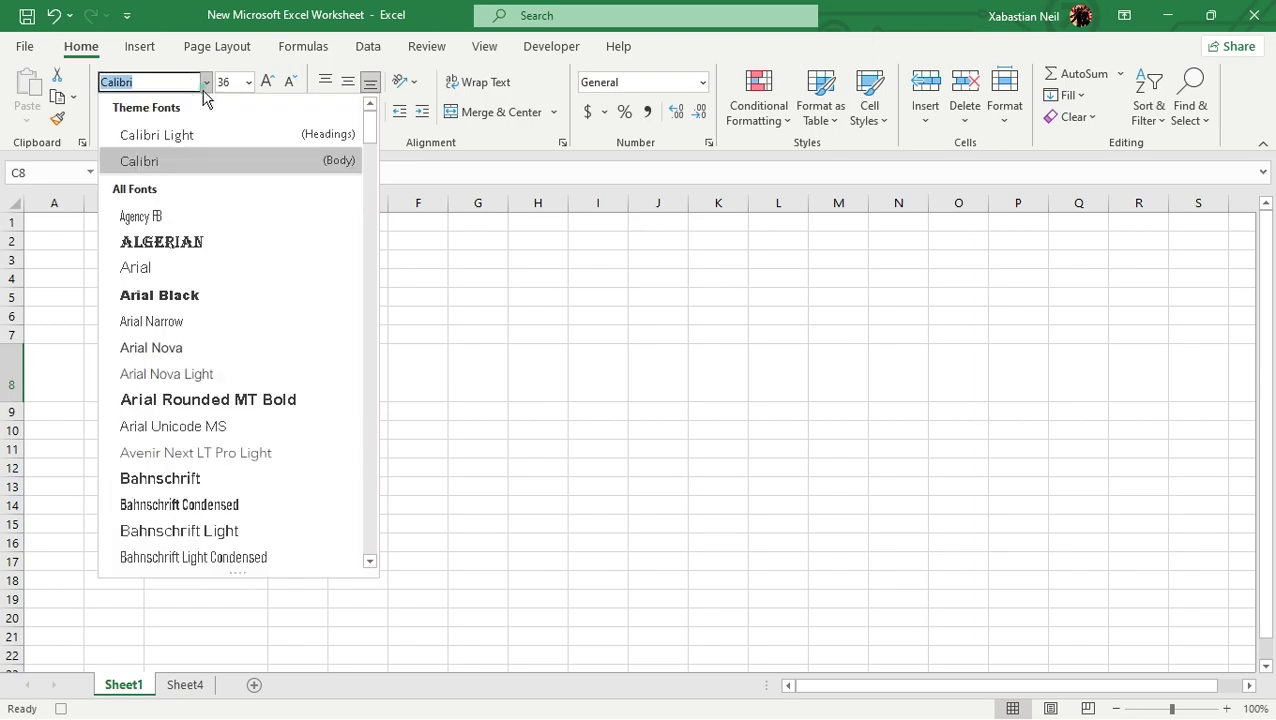
{"action": "scroll", "coordinate": [211, 425], "scroll_direction": "down", "scroll_amount": 4}
{"action": "scroll", "coordinate": [211, 425], "scroll_direction": "down", "scroll_amount": 20}
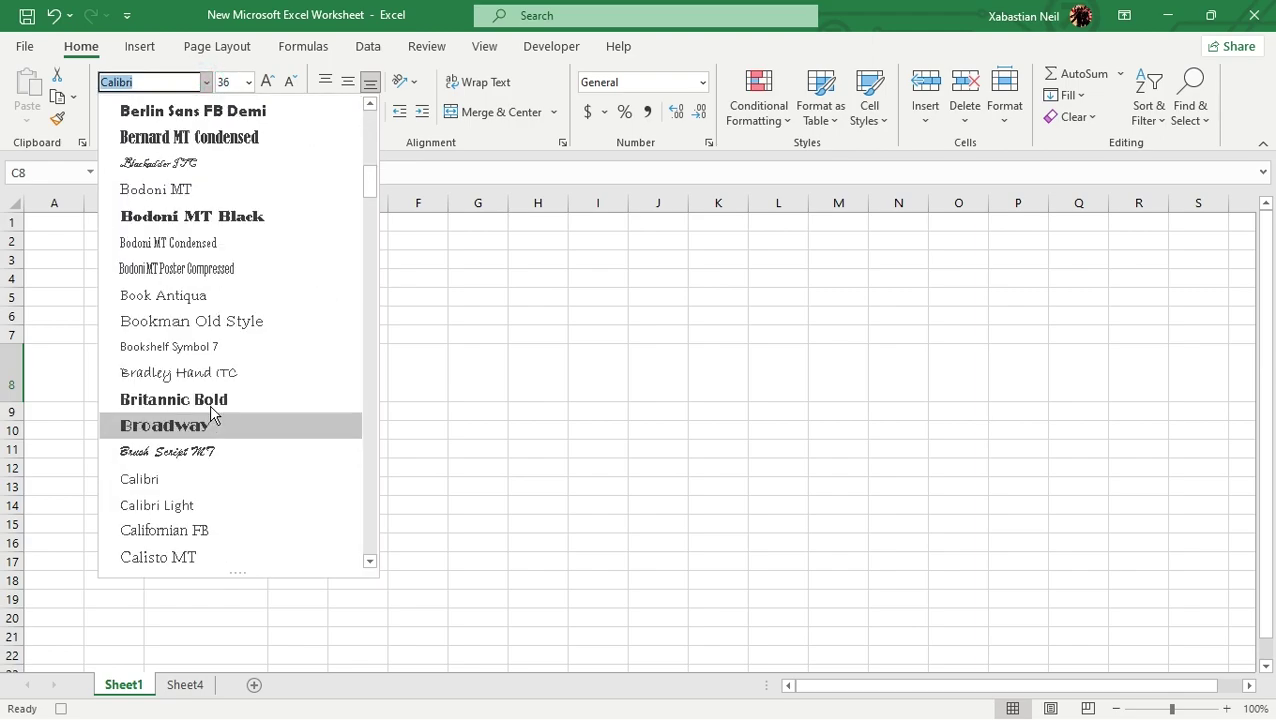
{"action": "left_click", "coordinate": [211, 372]}
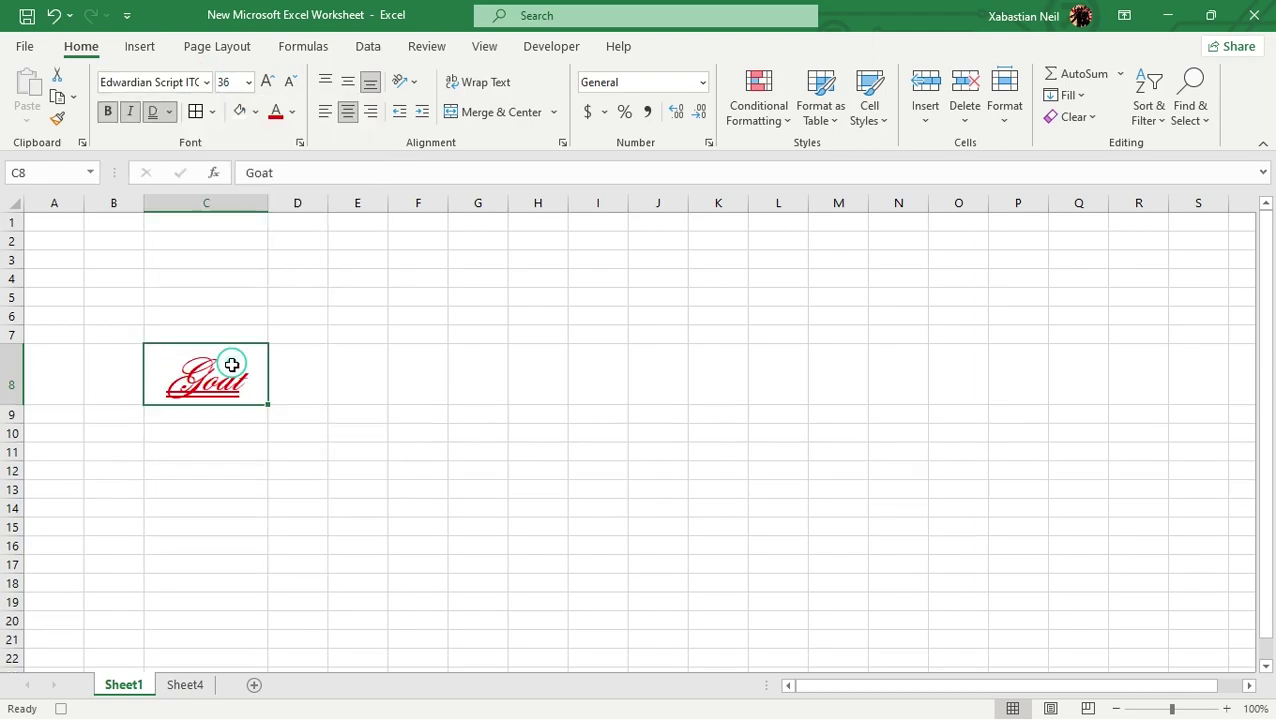
{"action": "left_click_drag", "start_coordinate": [303, 451], "coordinate": [300, 433]}
{"action": "left_click", "coordinate": [230, 392]}
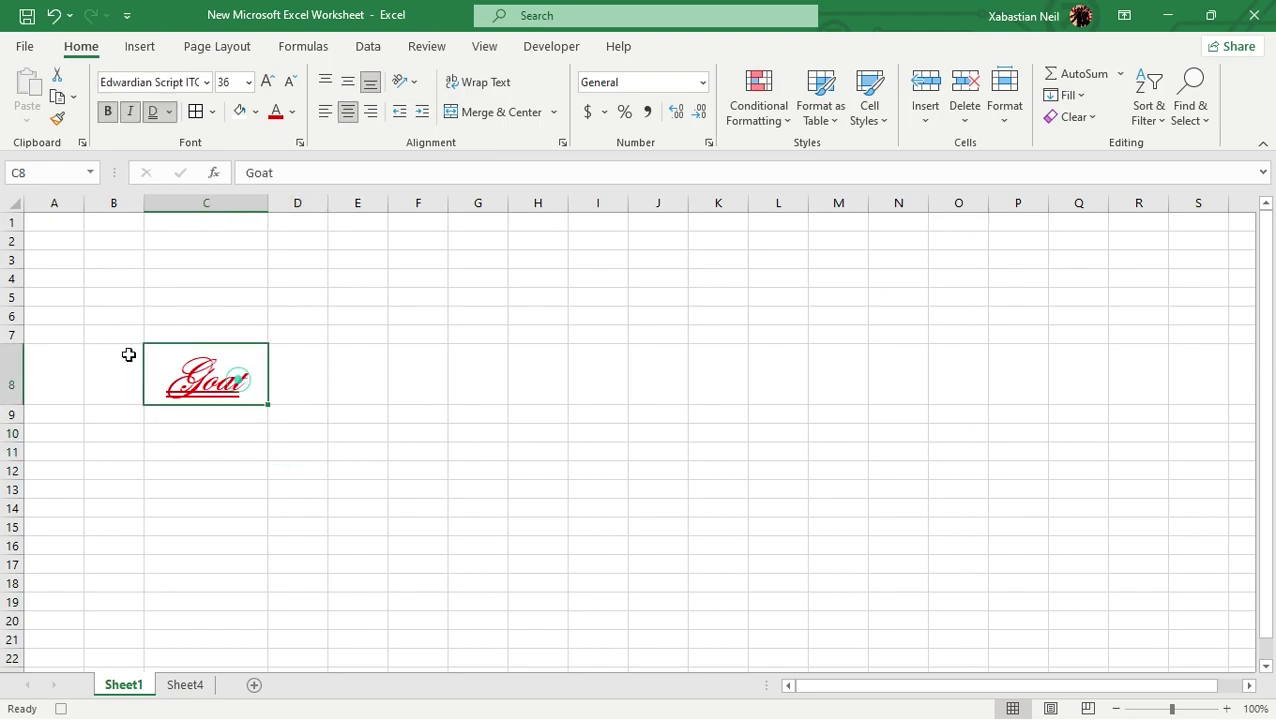
{"action": "left_click", "coordinate": [271, 82]}
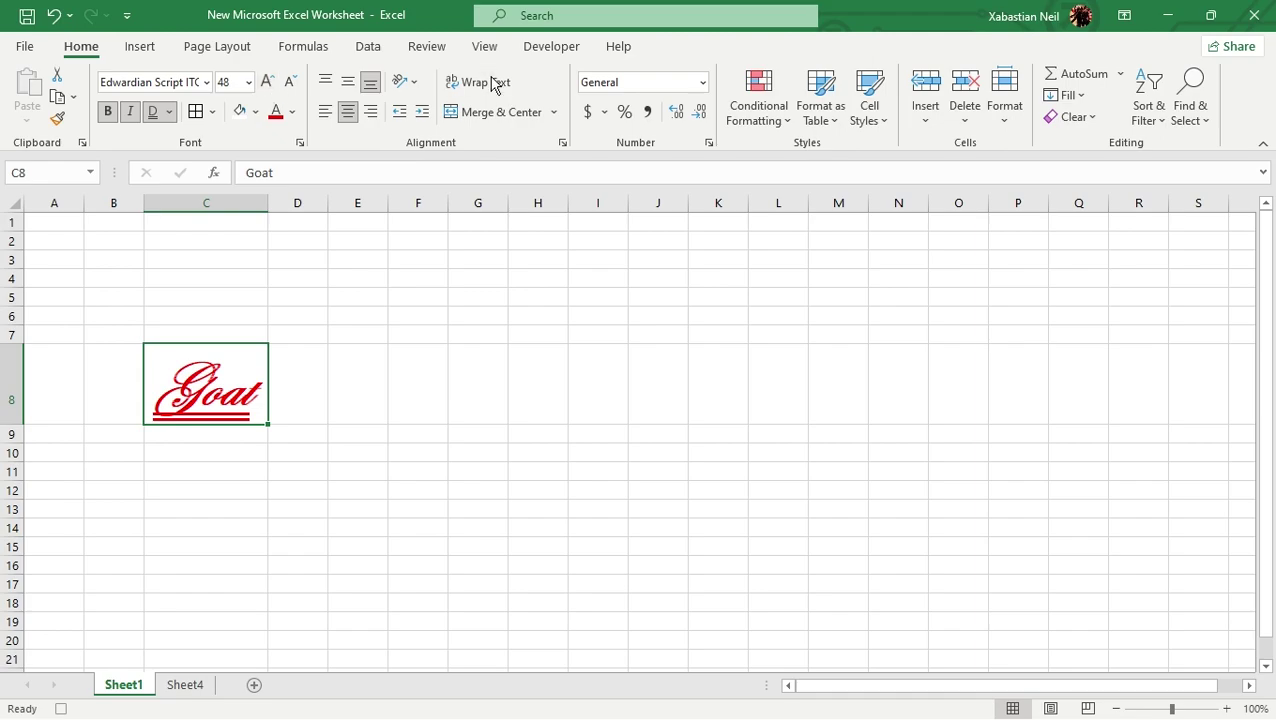
- Switch back to the Developer tab while The_Title keeps recording
{"action": "left_click", "coordinate": [553, 47]}
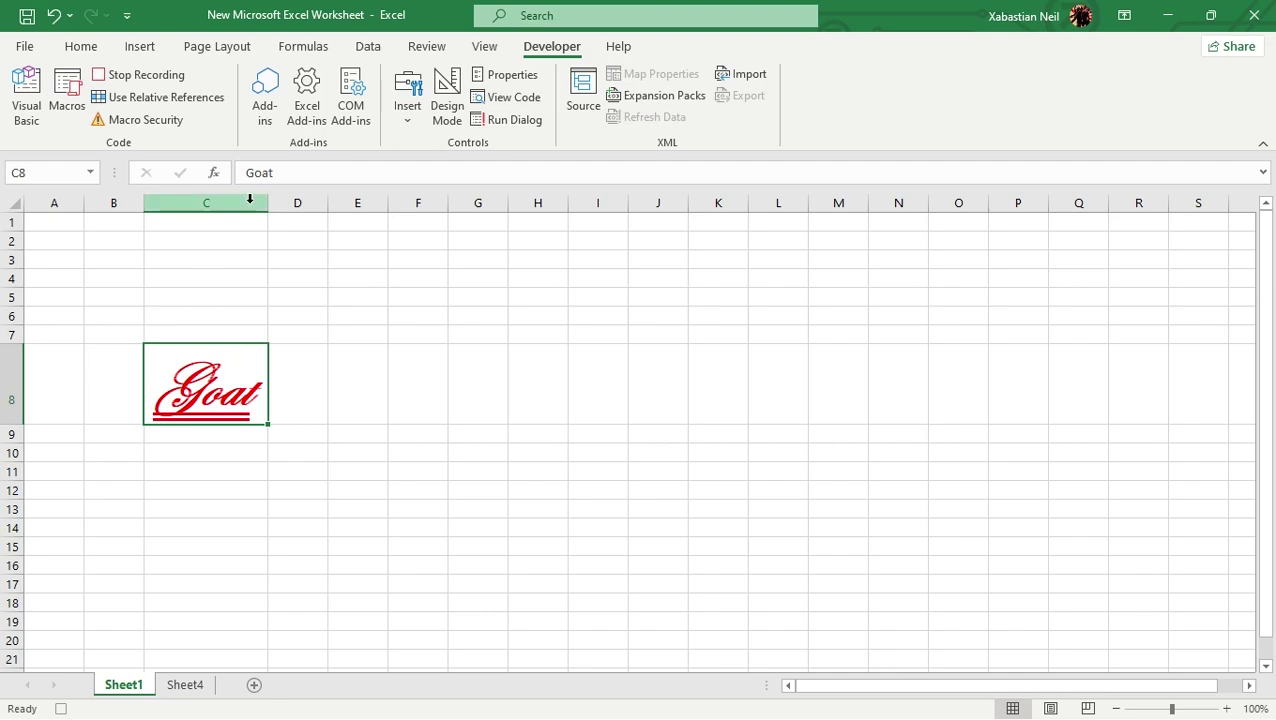
- Enter 'is' in D8 and 'not flying' in E8 beside the Goat title
{"action": "left_click", "coordinate": [293, 397]}
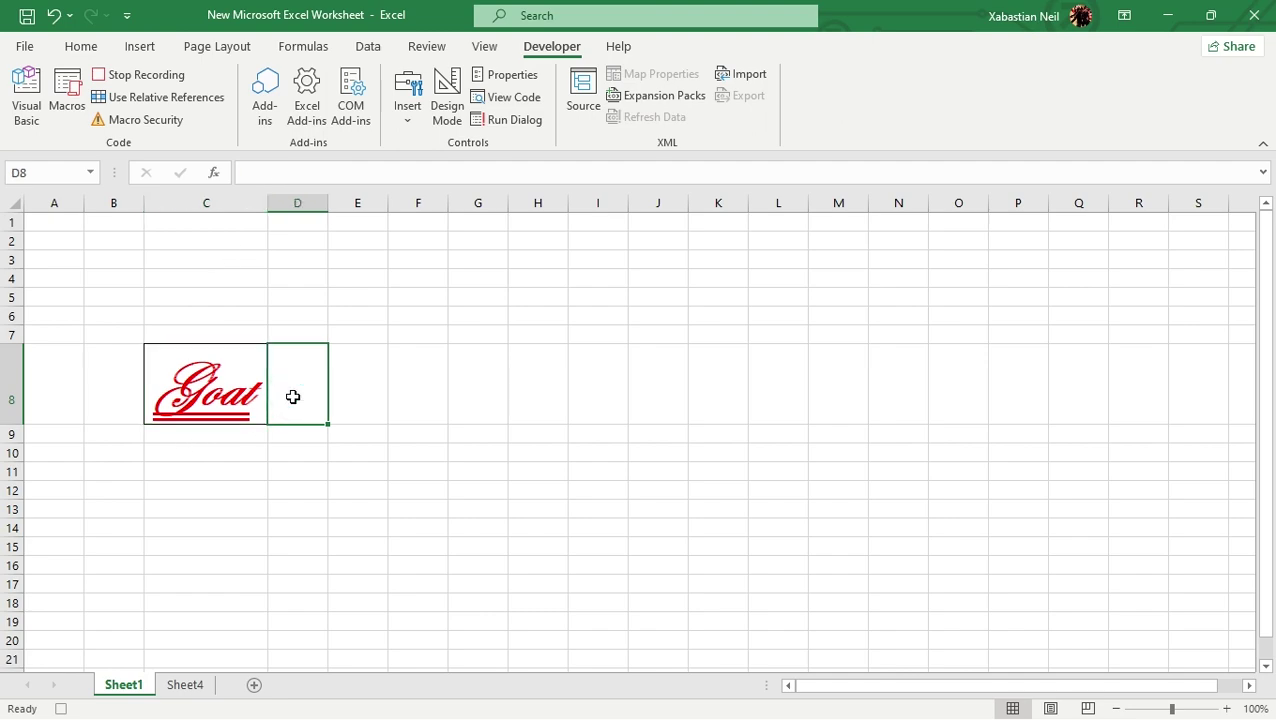
{"action": "type", "text": "is"}
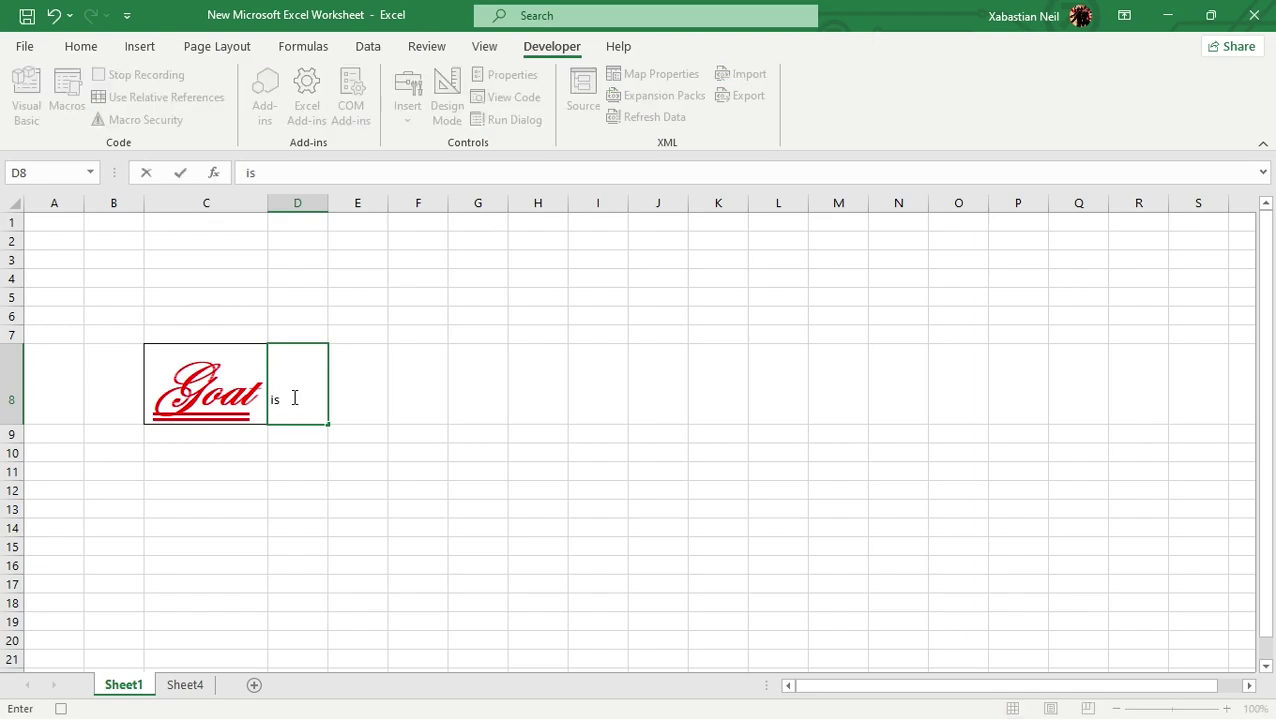
{"action": "left_click", "coordinate": [376, 405]}
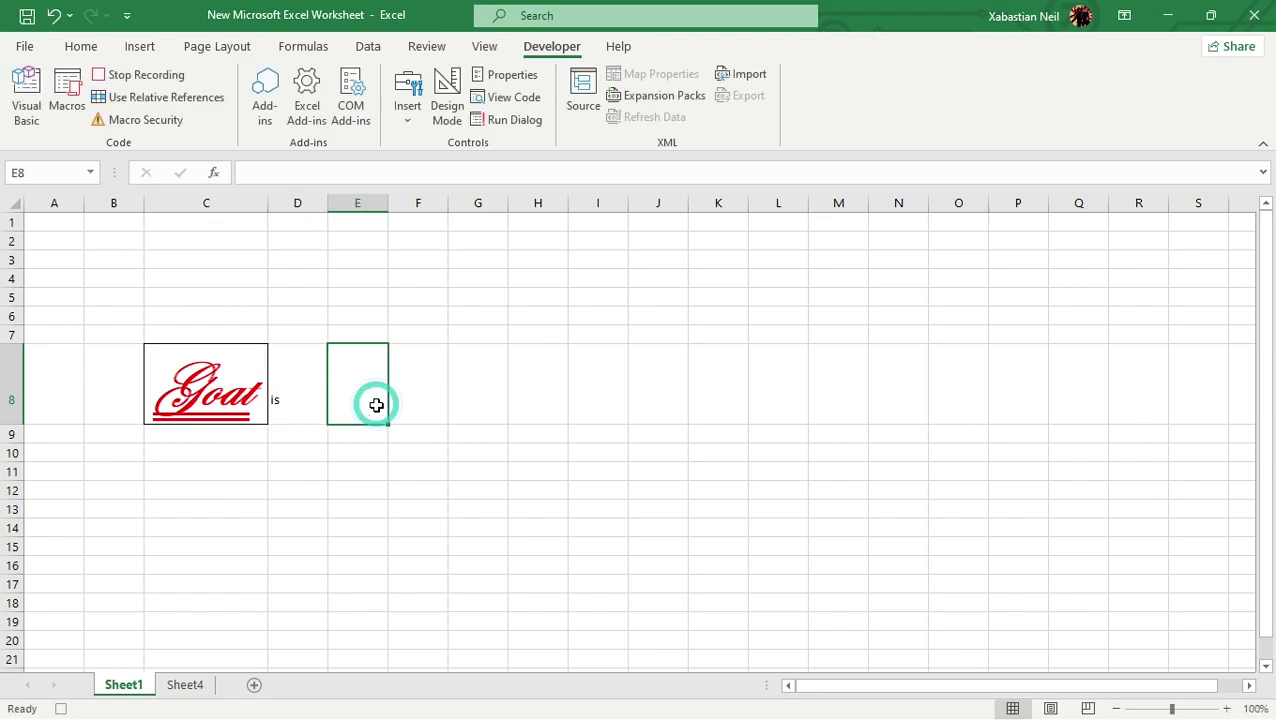
{"action": "type", "text": "not f"}
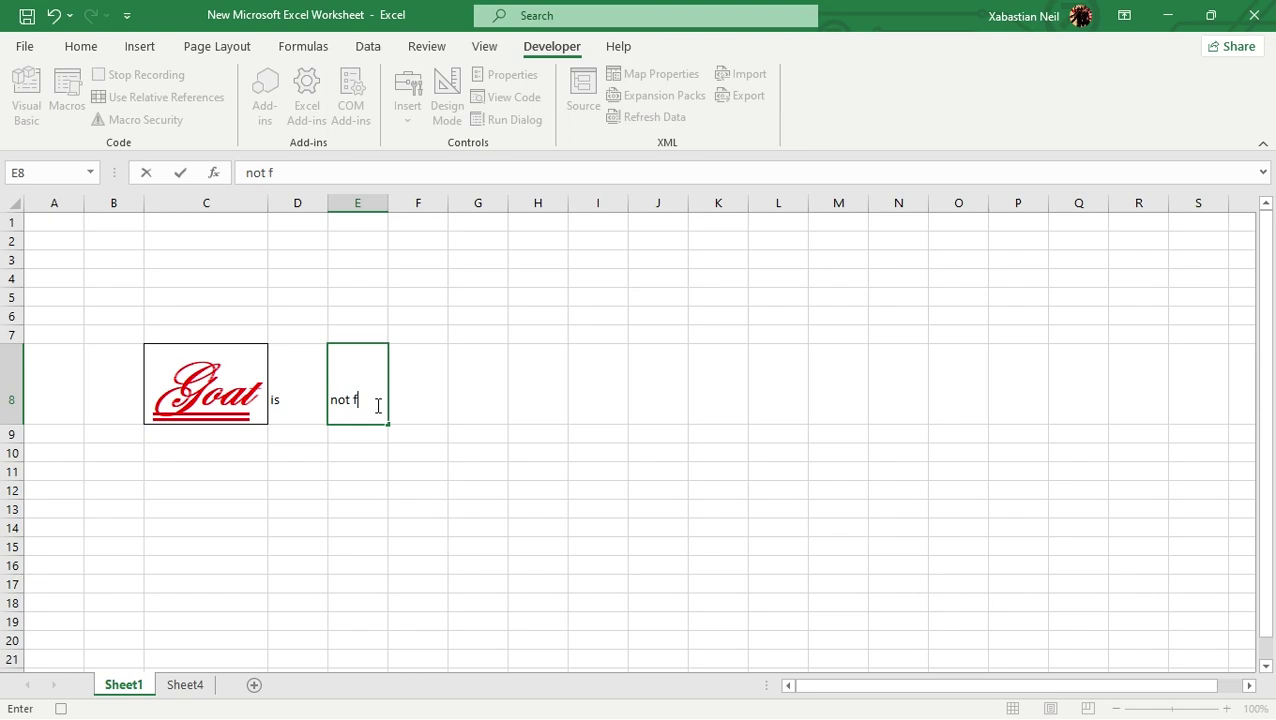
{"action": "type", "text": "lying"}
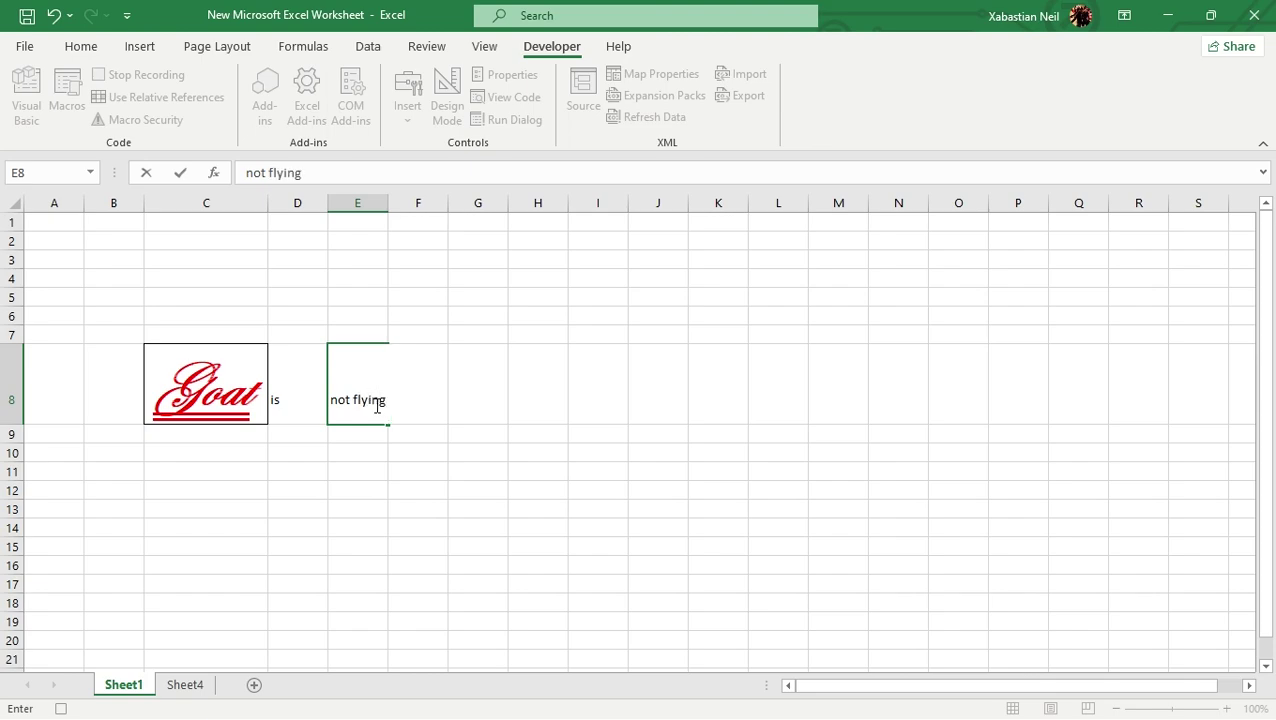
{"action": "left_click", "coordinate": [465, 405]}
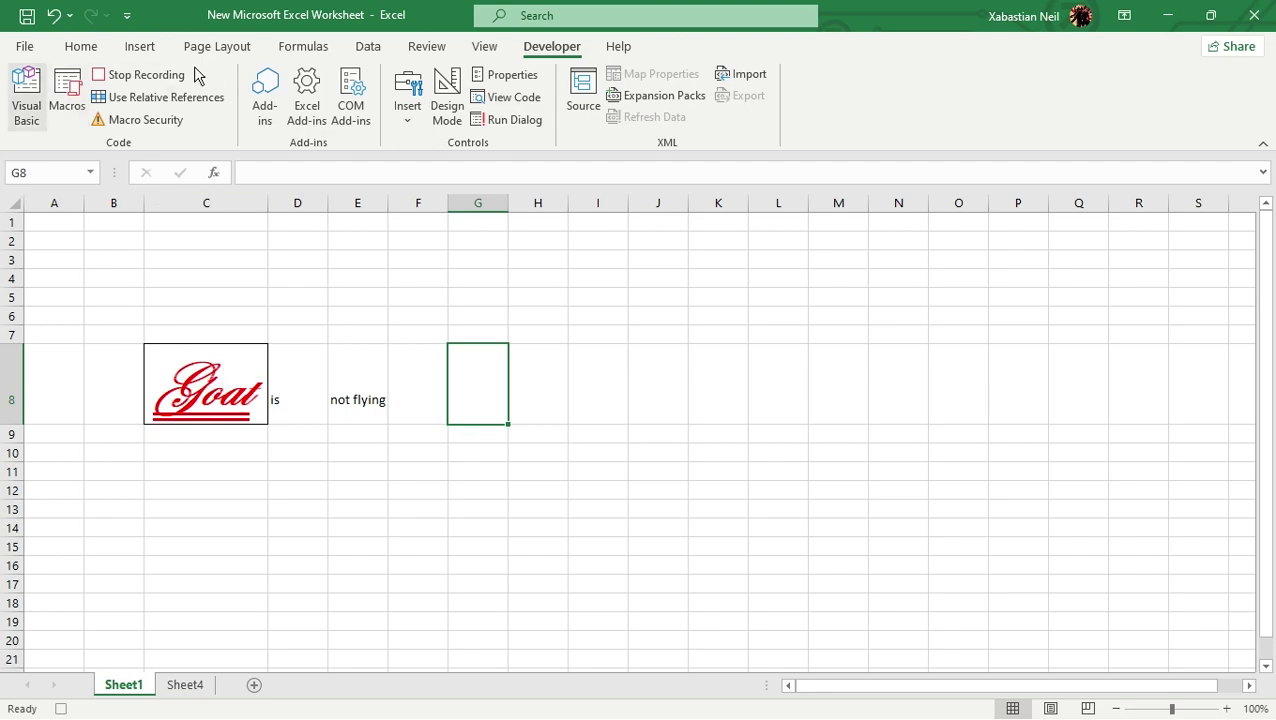
- Stop the macro recording, then select D8 on Sheet4
{"action": "left_click", "coordinate": [110, 78]}
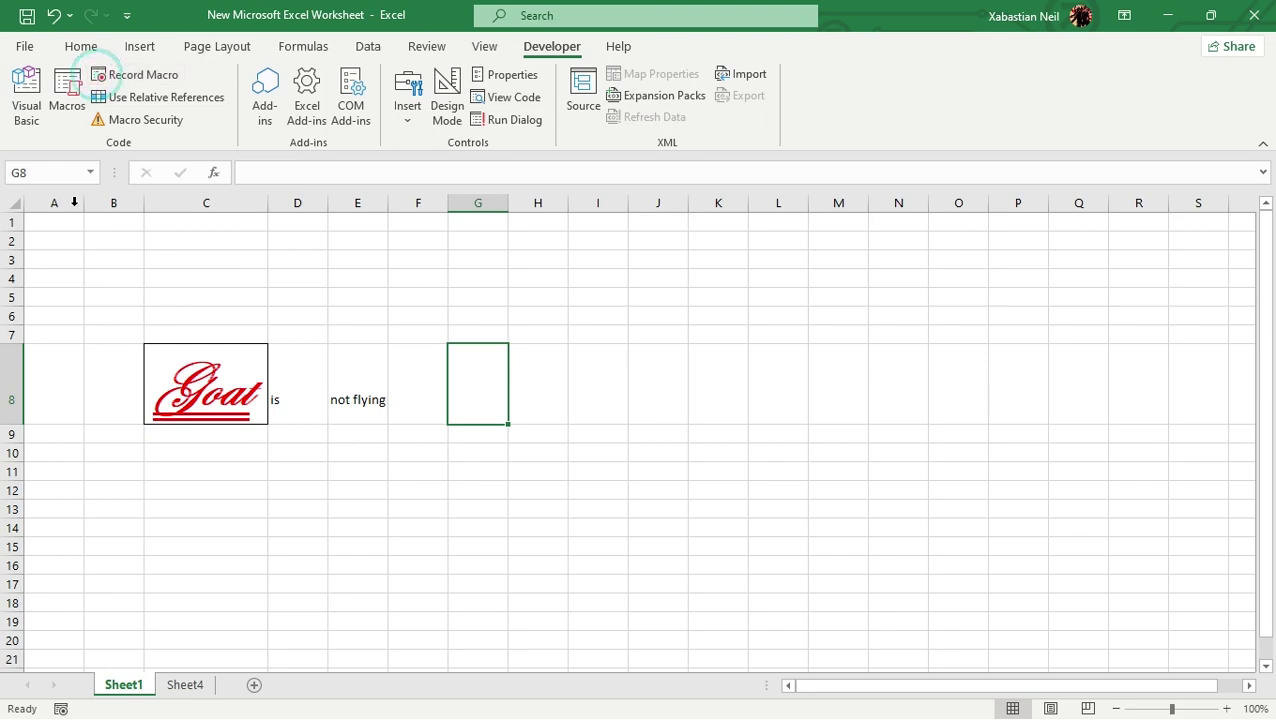
{"action": "left_click", "coordinate": [350, 488]}
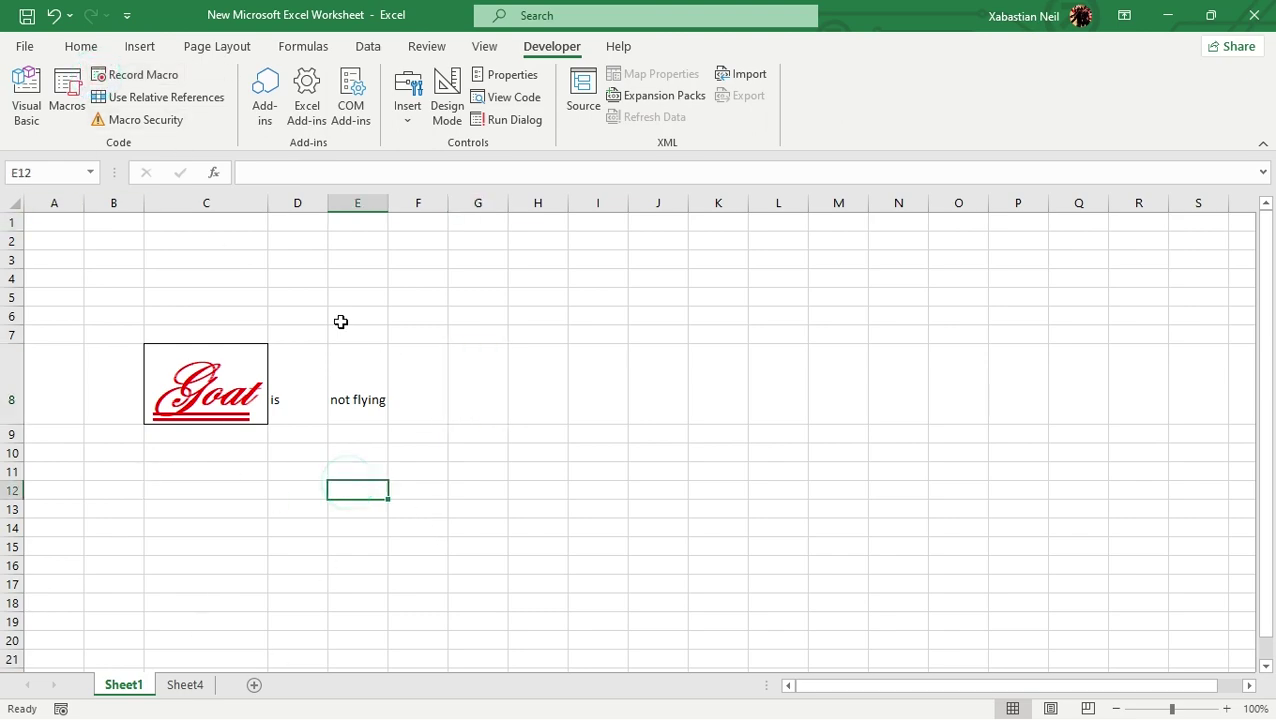
{"action": "left_click", "coordinate": [200, 686]}
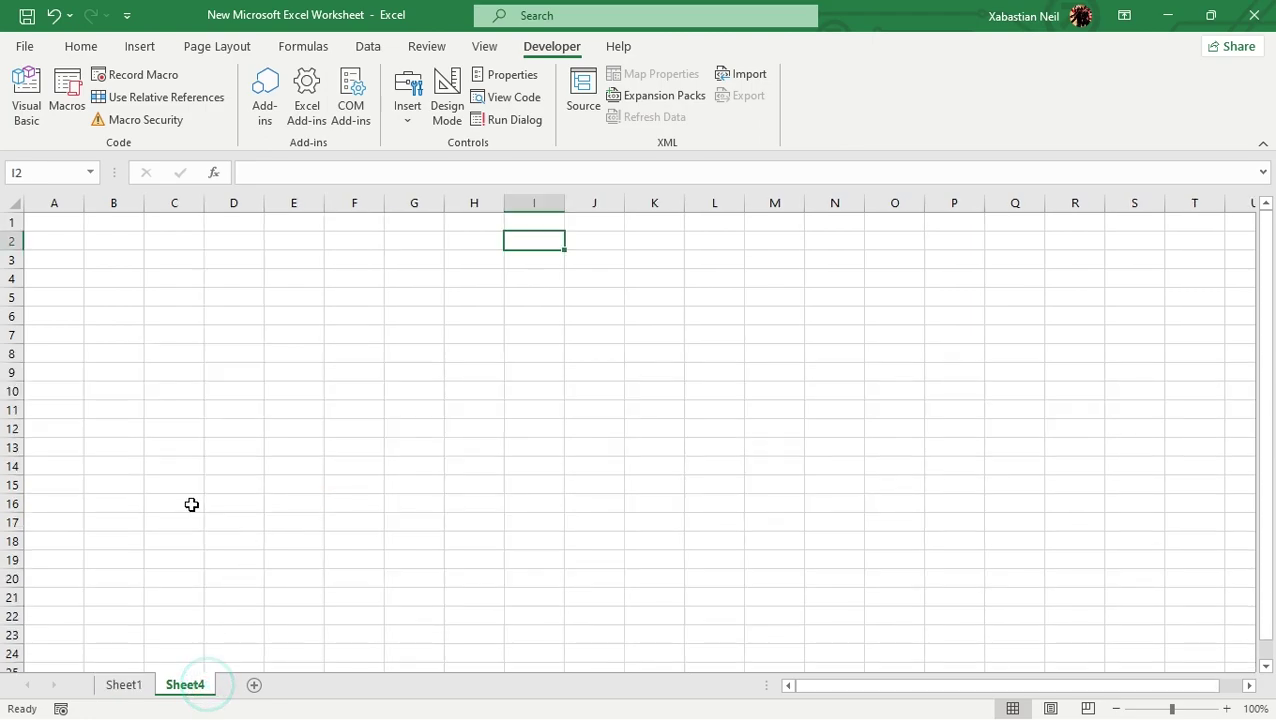
{"action": "left_click", "coordinate": [216, 346]}
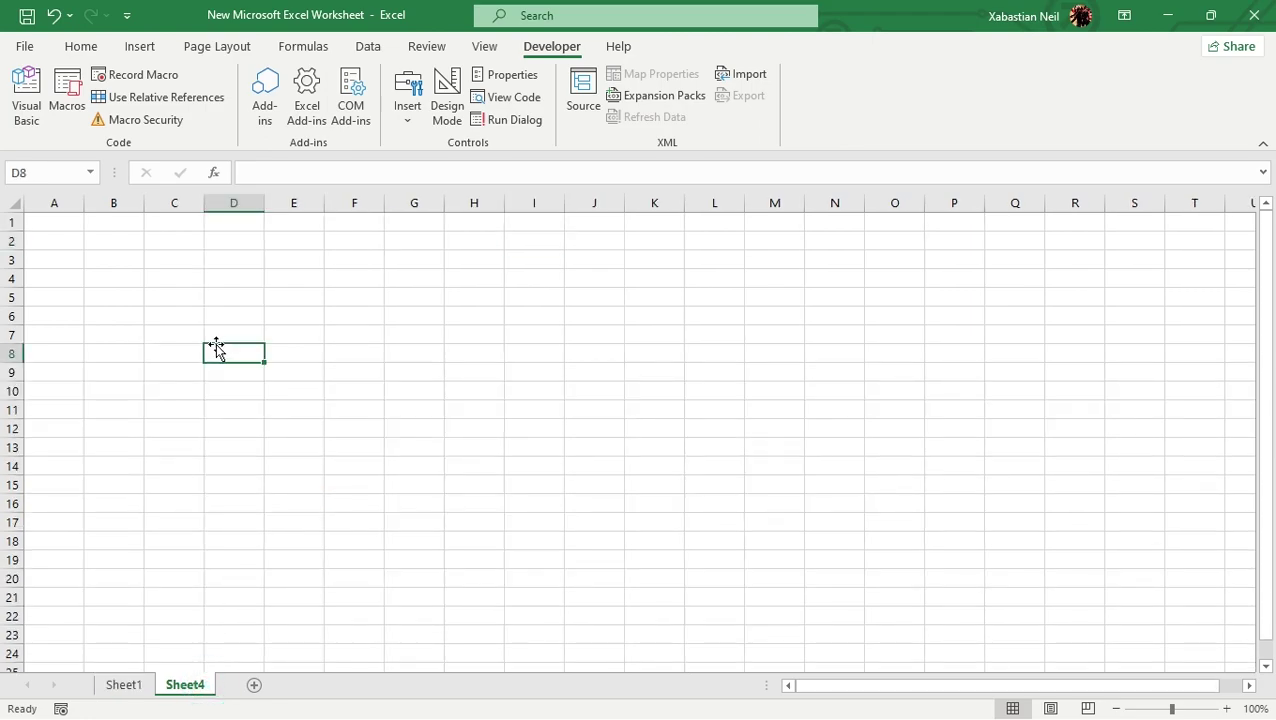
- Run The_Title from the Macros list on Sheet4
{"action": "left_click", "coordinate": [67, 100]}
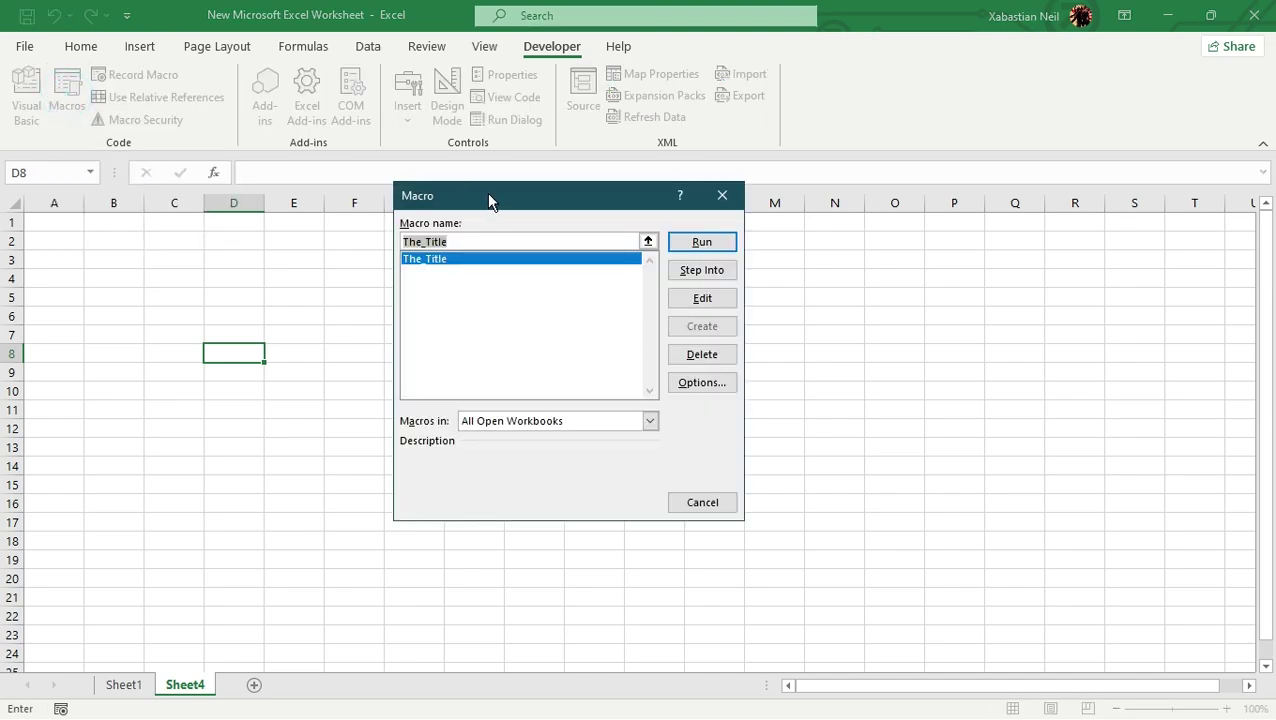
{"action": "left_click_drag", "start_coordinate": [486, 192], "coordinate": [424, 128]}
{"action": "left_click_drag", "start_coordinate": [436, 130], "coordinate": [594, 133]}
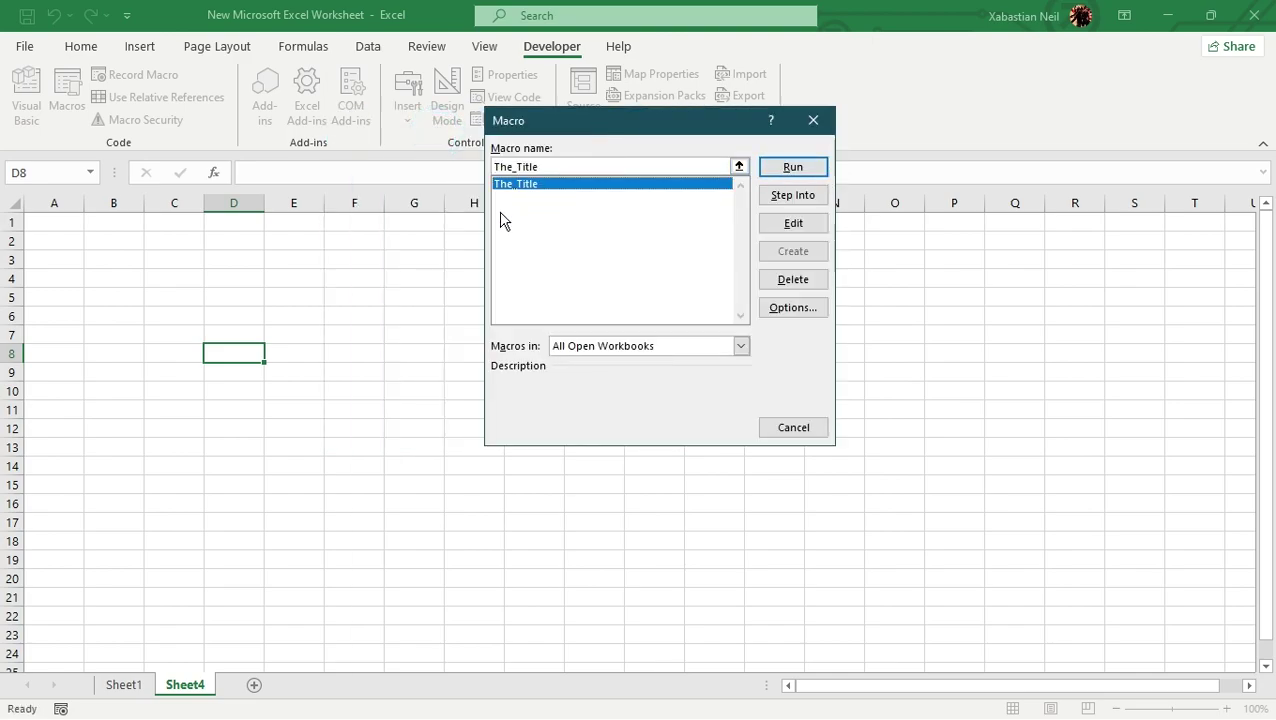
{"action": "left_click", "coordinate": [561, 184]}
{"action": "left_click", "coordinate": [813, 128]}
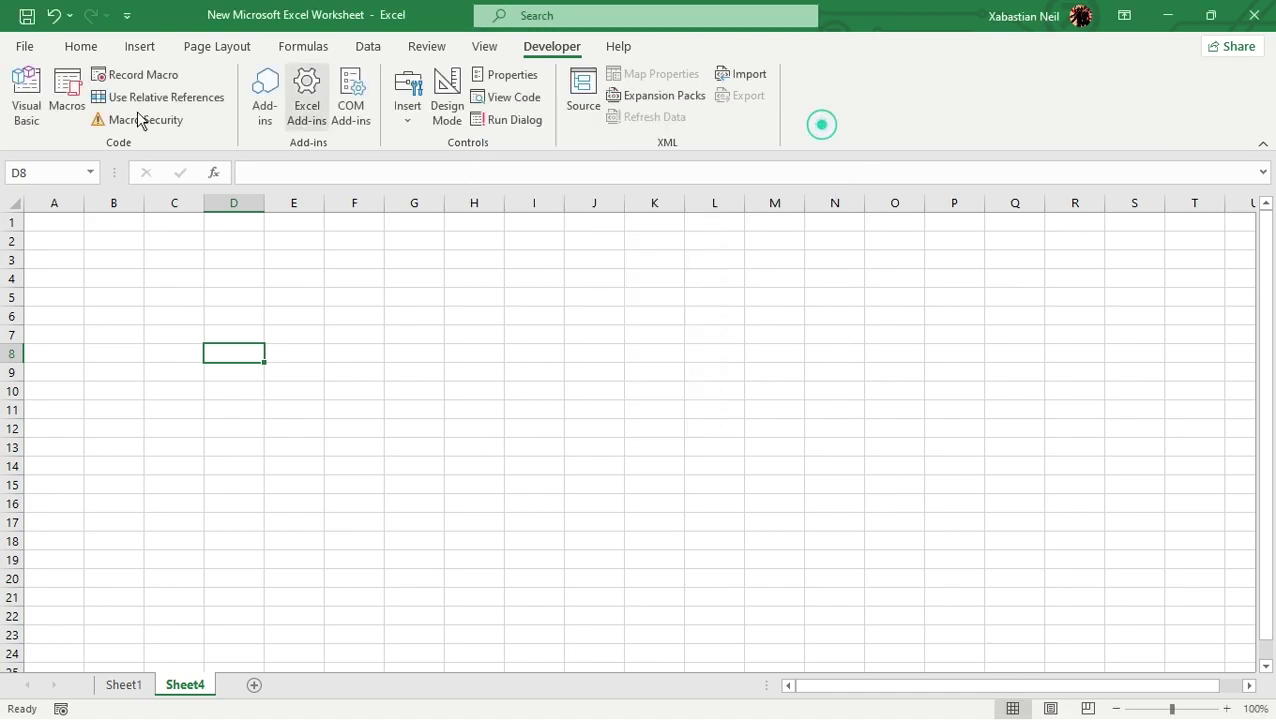
{"action": "left_click", "coordinate": [73, 101]}
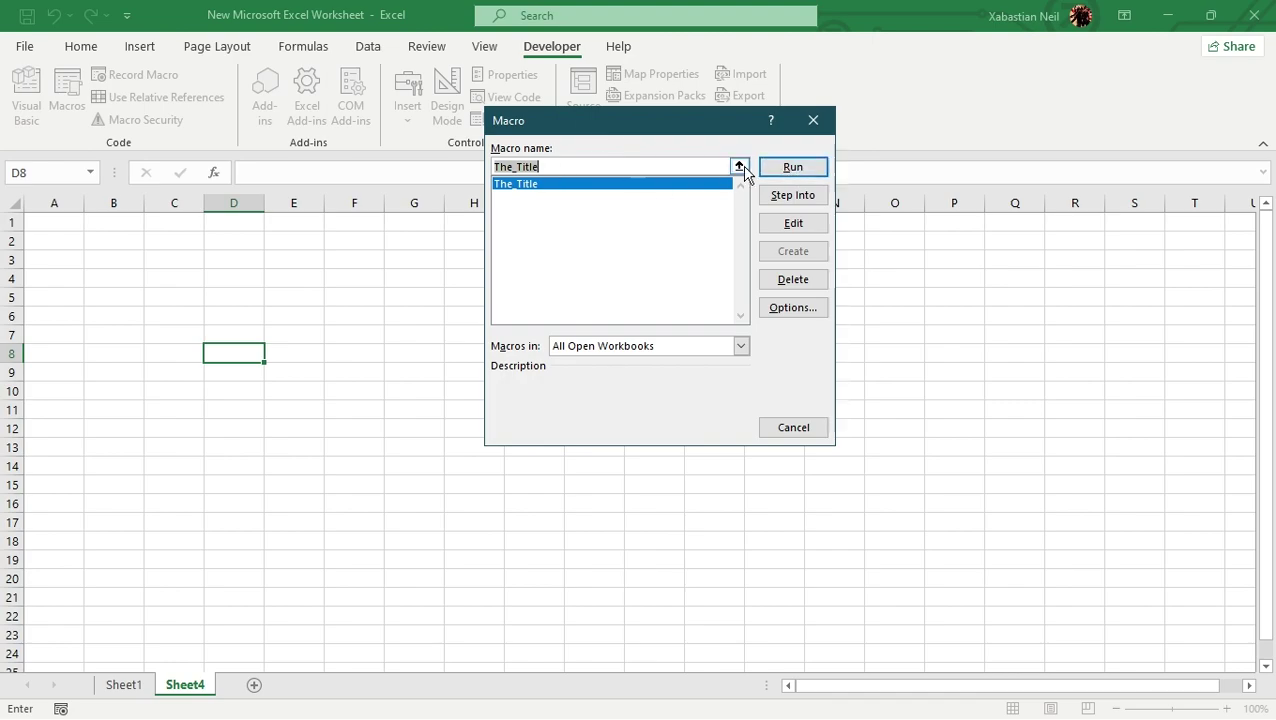
{"action": "left_click", "coordinate": [810, 168]}
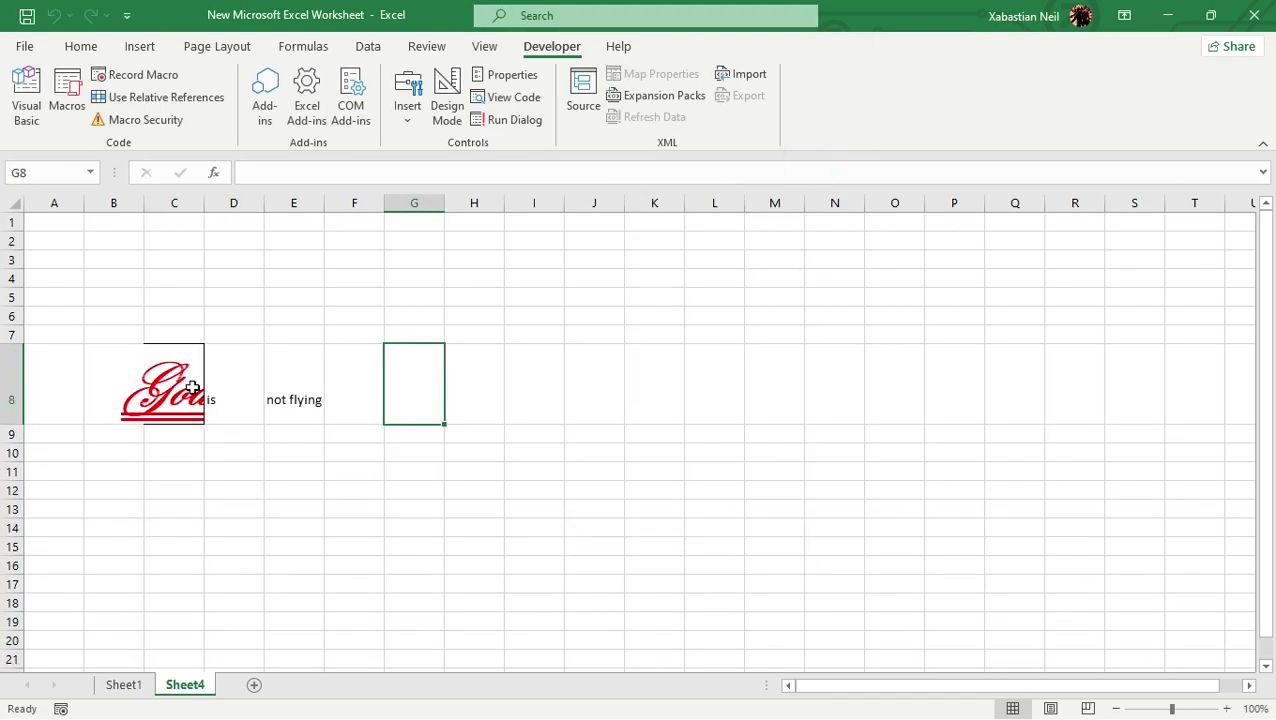
- Autofit column C to the Goat title, compare with Sheet1, then undo the widening
{"action": "left_click", "coordinate": [206, 451]}
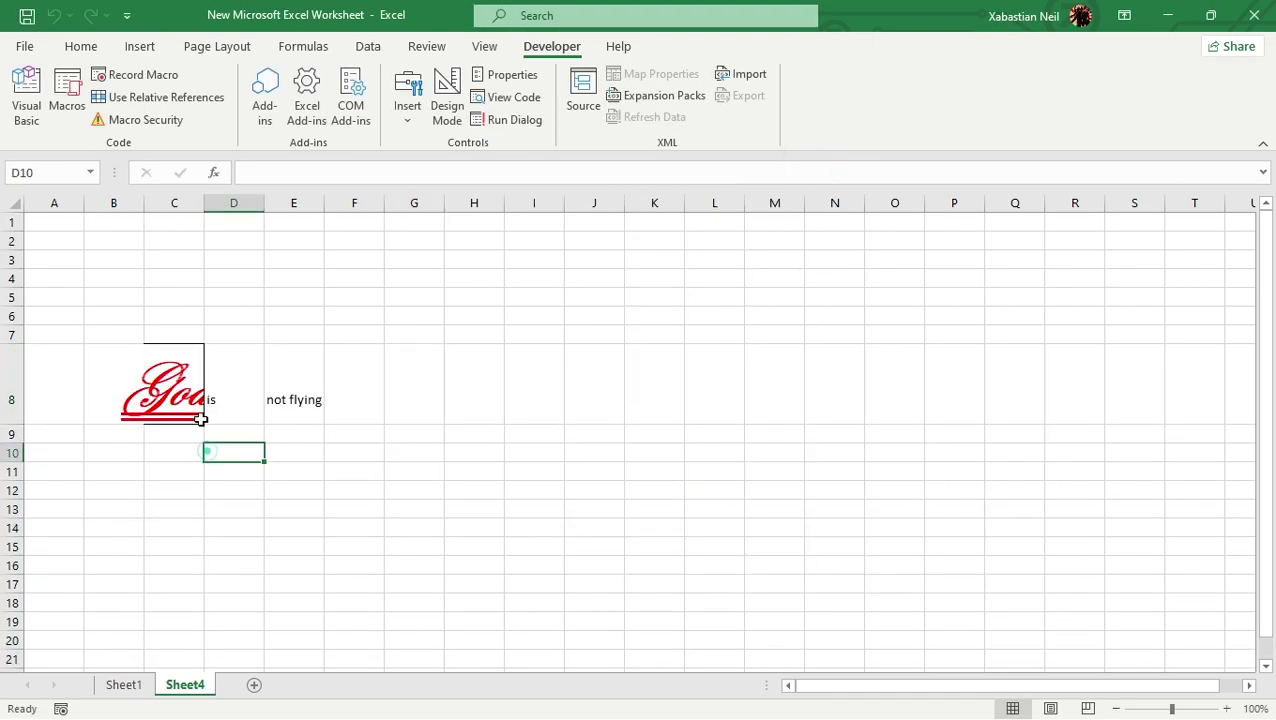
{"action": "double_click", "coordinate": [207, 203]}
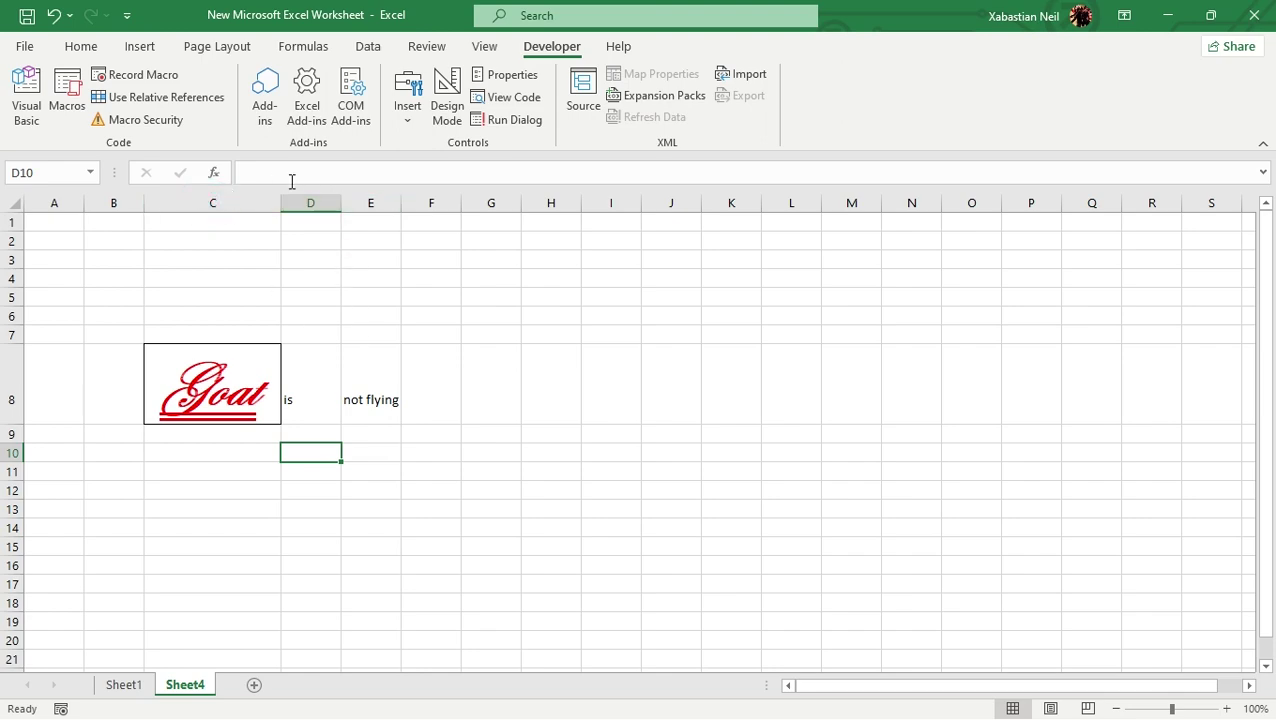
{"action": "left_click", "coordinate": [281, 203]}
{"action": "left_click", "coordinate": [128, 687]}
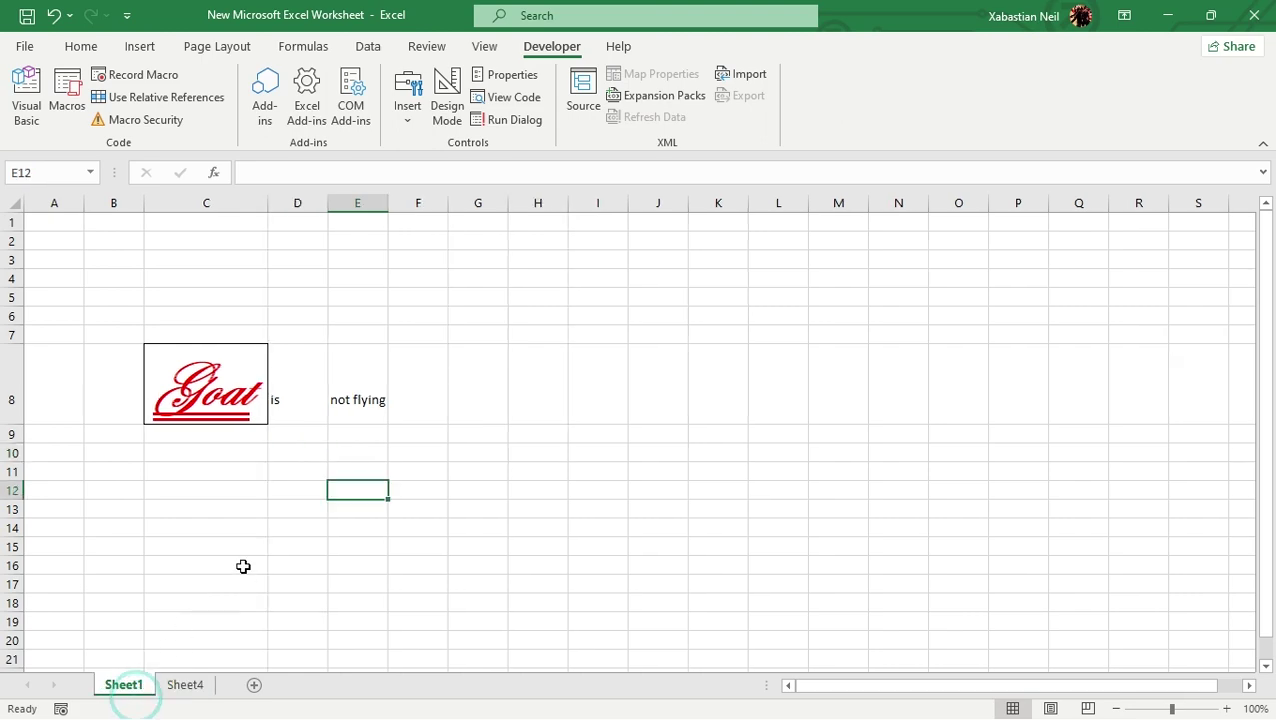
{"action": "left_click", "coordinate": [195, 688]}
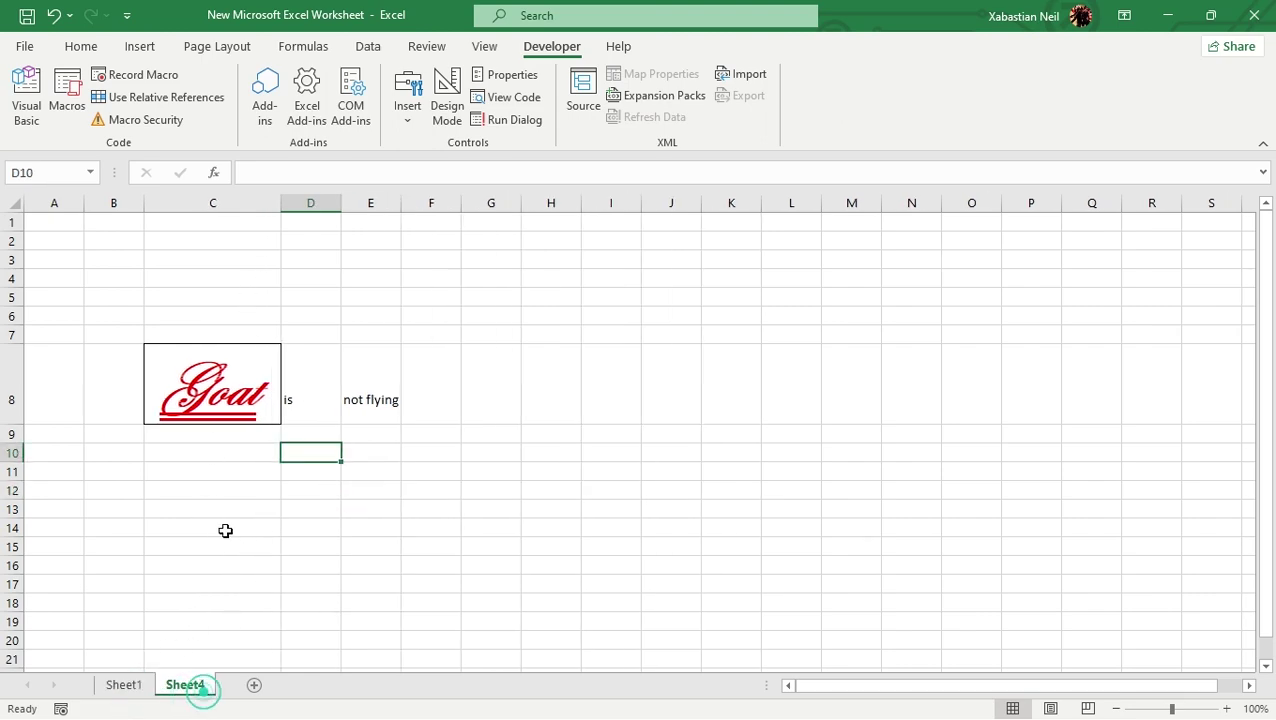
{"action": "left_click", "coordinate": [53, 15]}
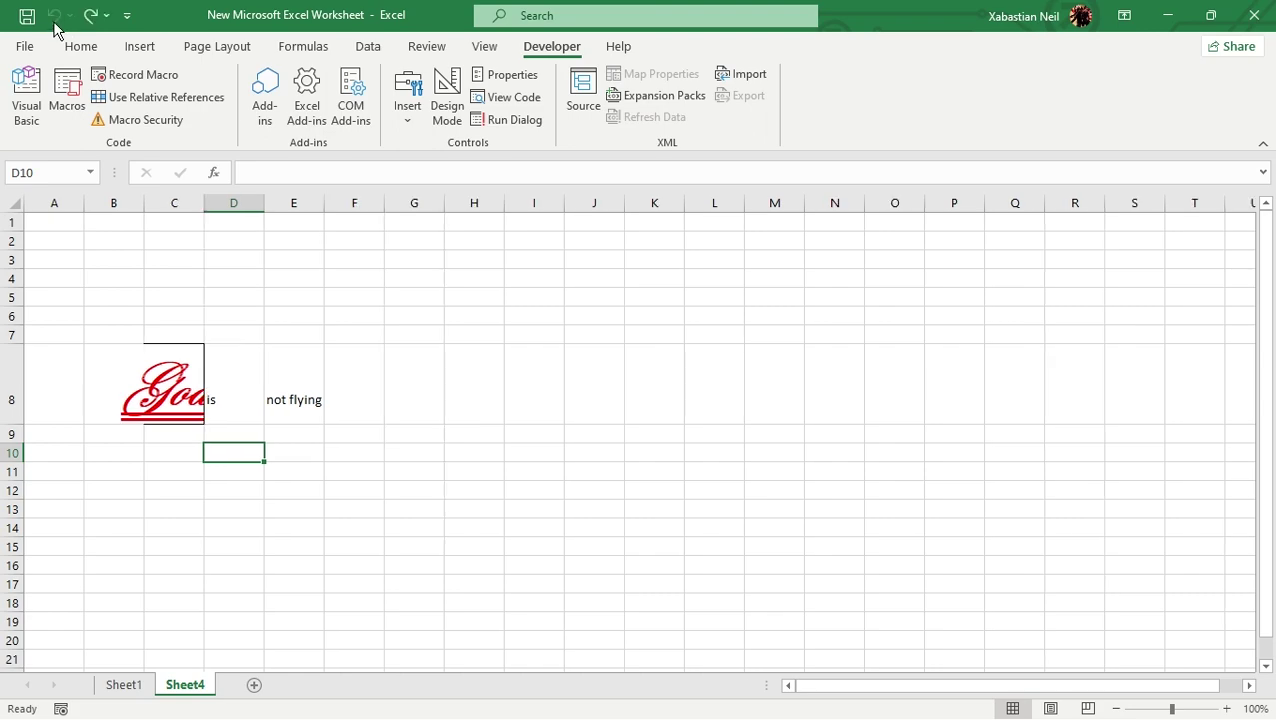
- Clear 'not flying' from E8 and 'is' from D8, restoring Goat in C8 after deleting it
{"action": "left_click", "coordinate": [299, 406]}
{"action": "key", "text": "BackSpace"}
{"action": "left_click", "coordinate": [209, 390]}
{"action": "key", "text": "BackSpace"}
{"action": "left_click", "coordinate": [171, 382]}
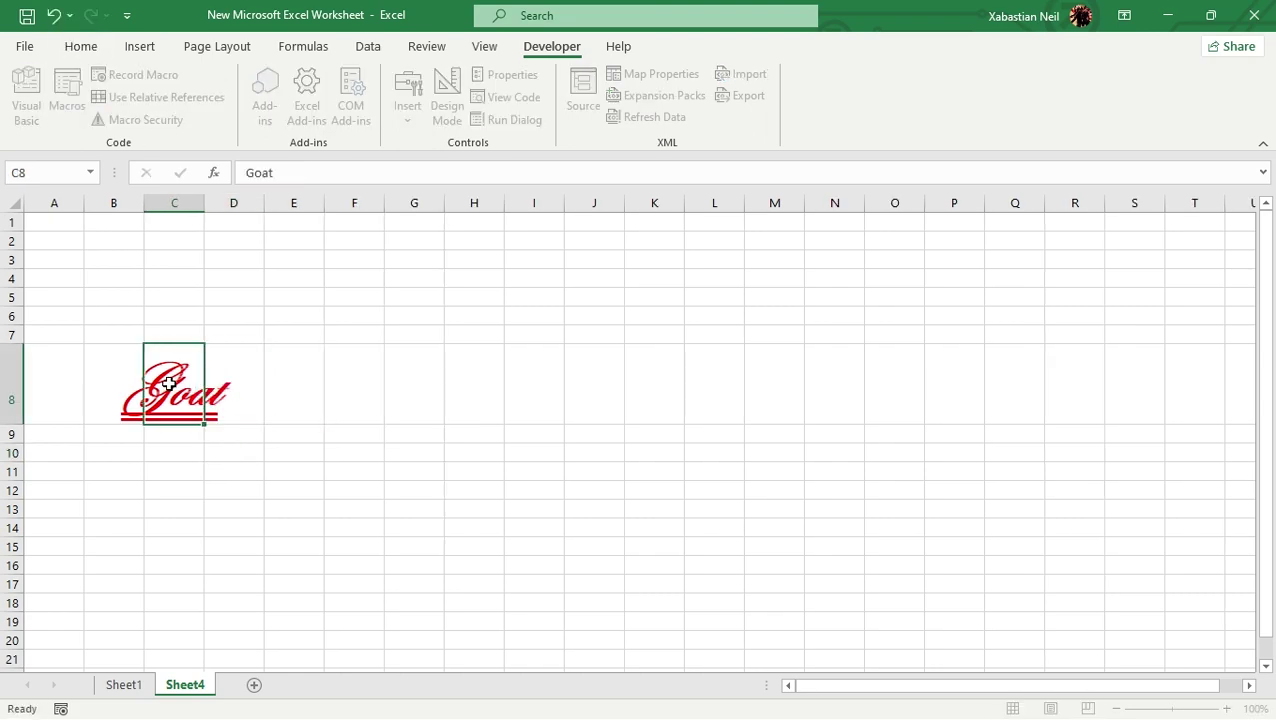
{"action": "key", "text": "BackSpace"}
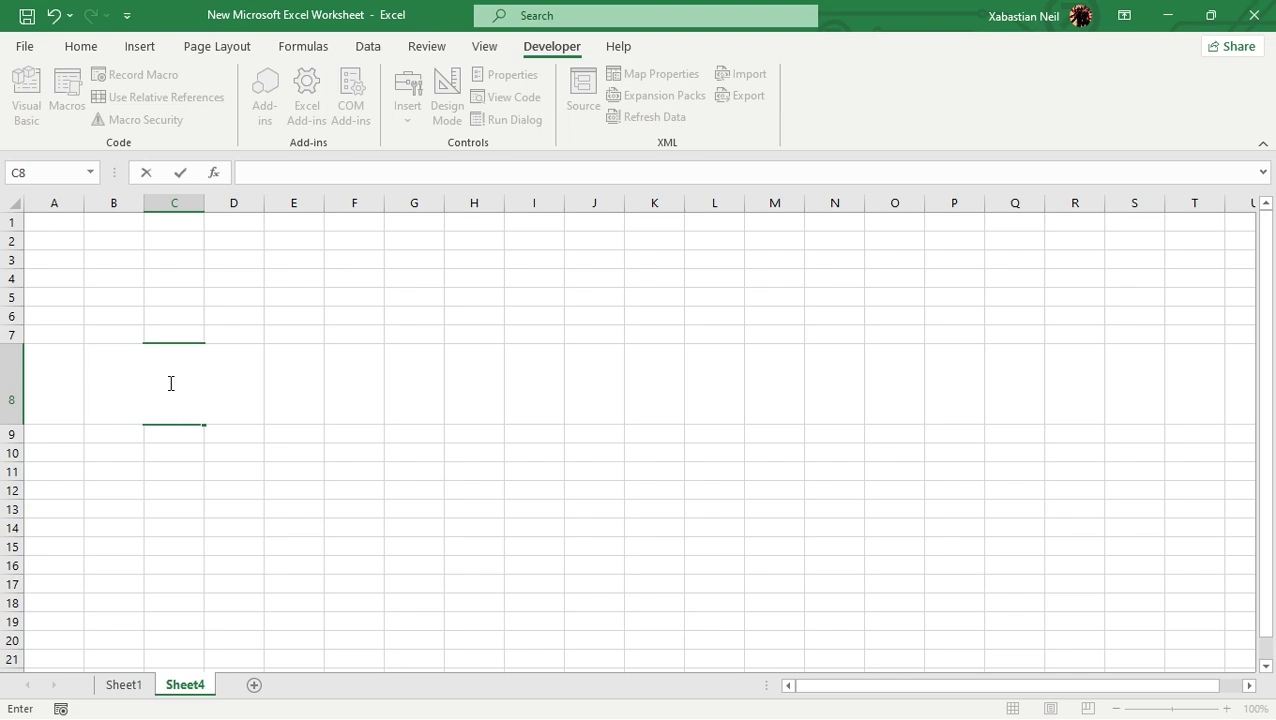
{"action": "key", "text": "ctrl+z"}
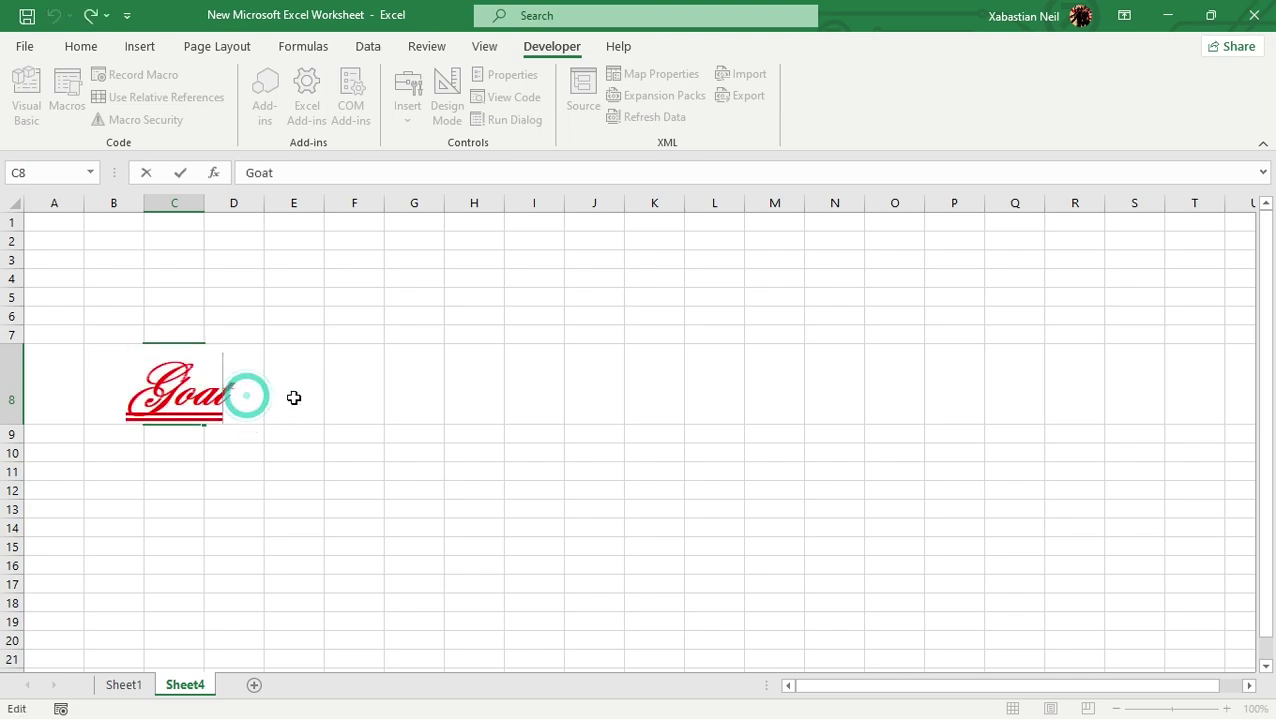
{"action": "left_click", "coordinate": [293, 396]}
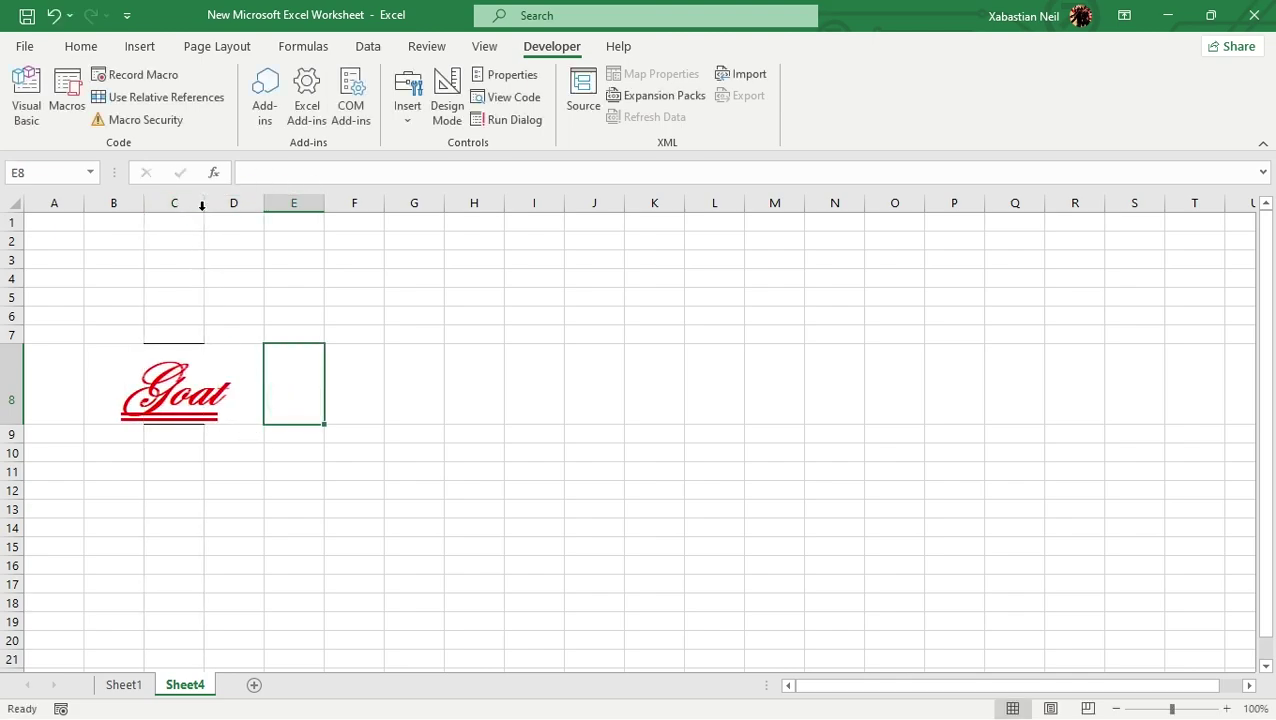
- Autofit column C to the red script Goat title, then select D8
{"action": "double_click", "coordinate": [202, 207]}
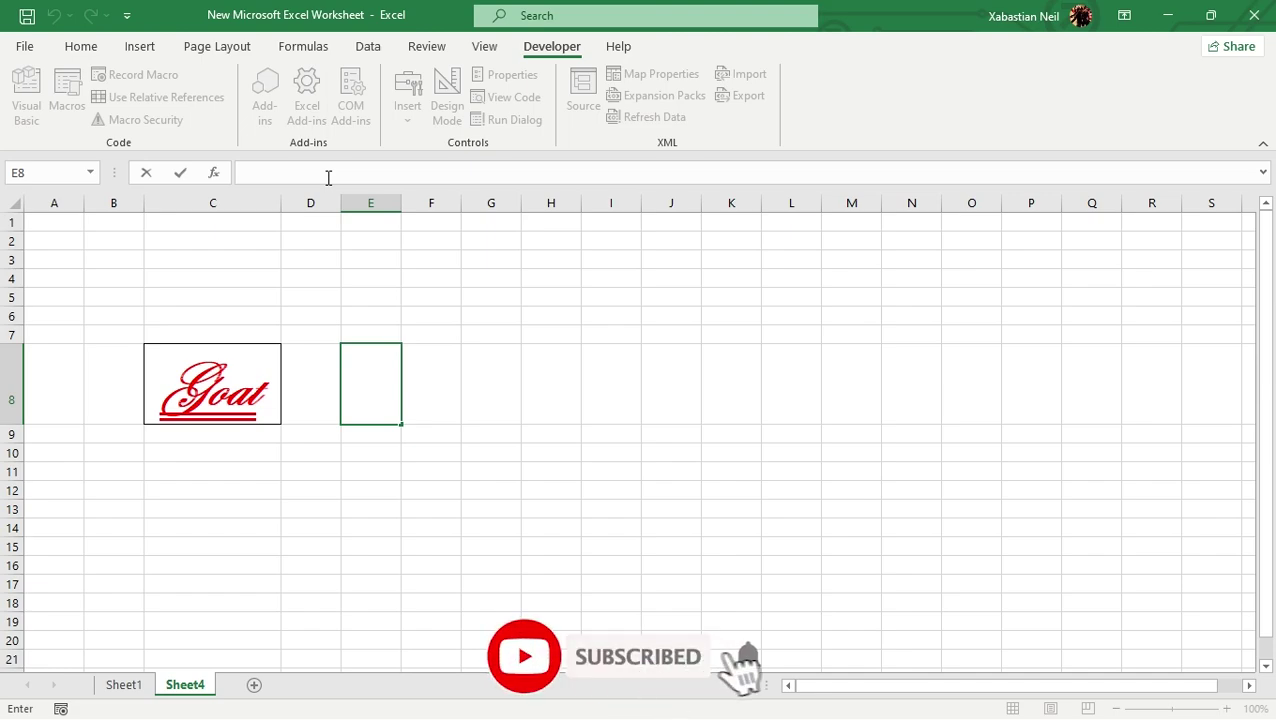
{"action": "left_click", "coordinate": [542, 48]}
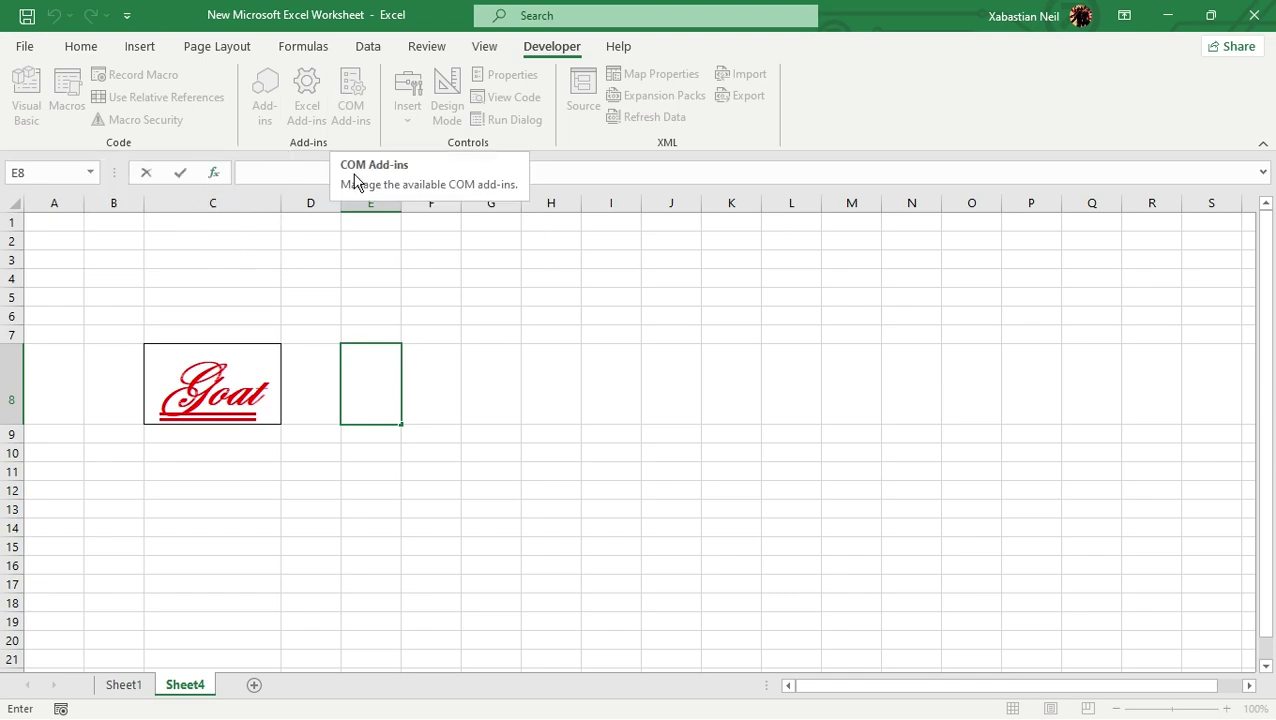
{"action": "left_click", "coordinate": [306, 373]}
{"action": "left_click", "coordinate": [366, 393]}
{"action": "left_click", "coordinate": [319, 385]}
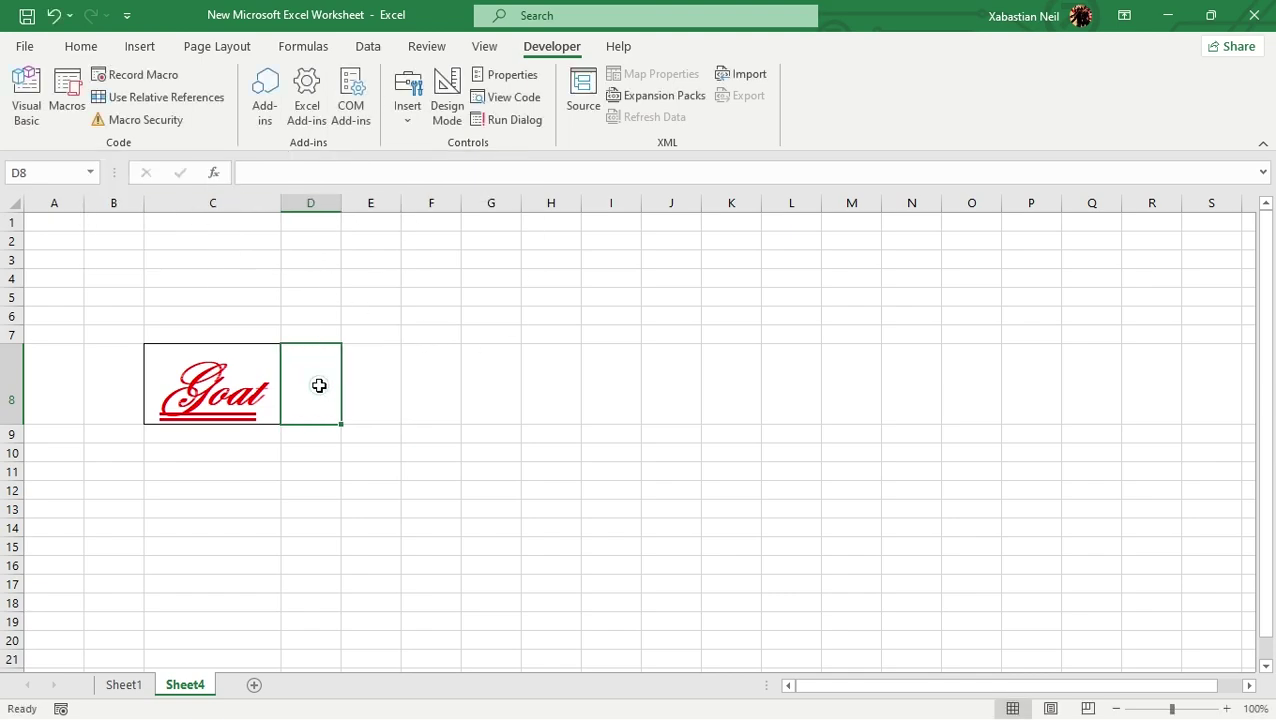
{"action": "left_click", "coordinate": [319, 385]}
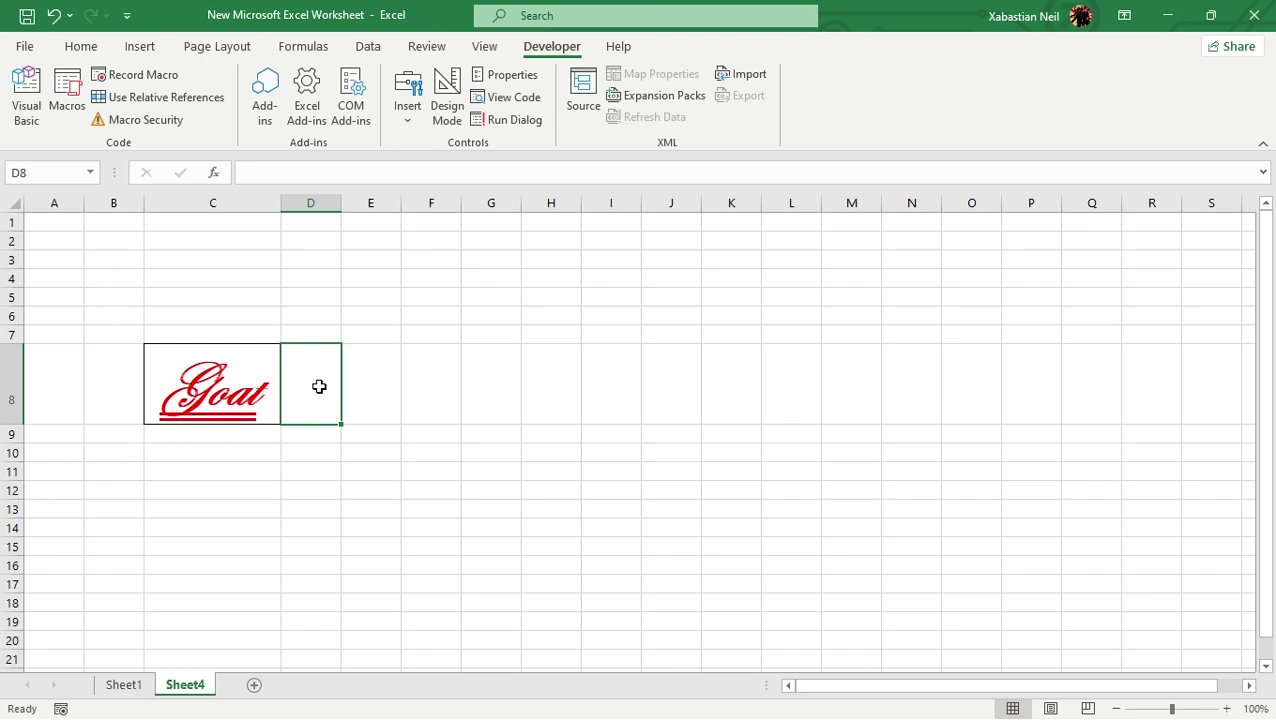